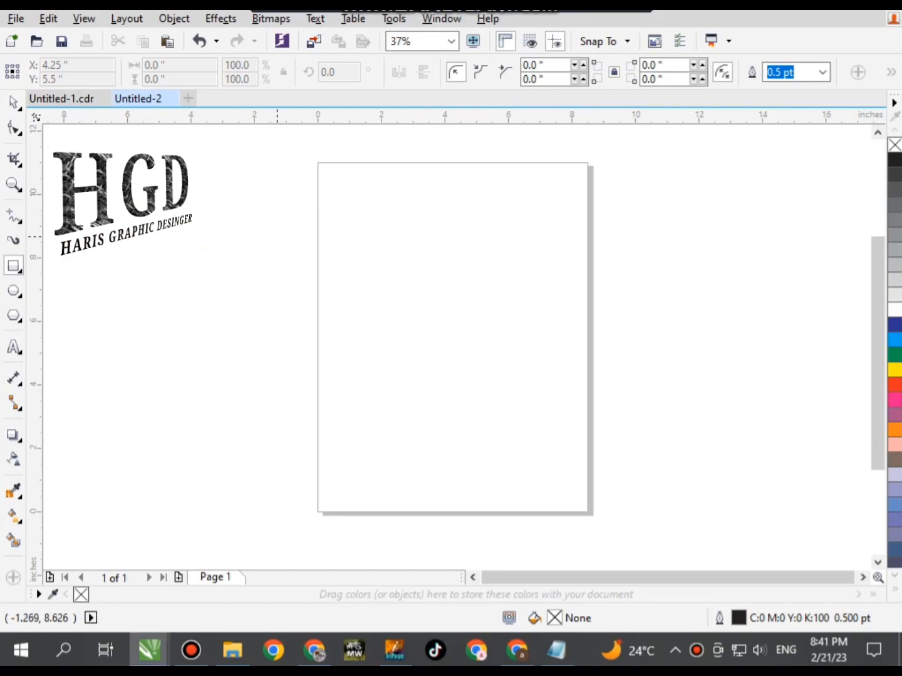
Draw a rectangle sized 6 by 6 inches and centre it on the page.
text(6)
key(Tab)
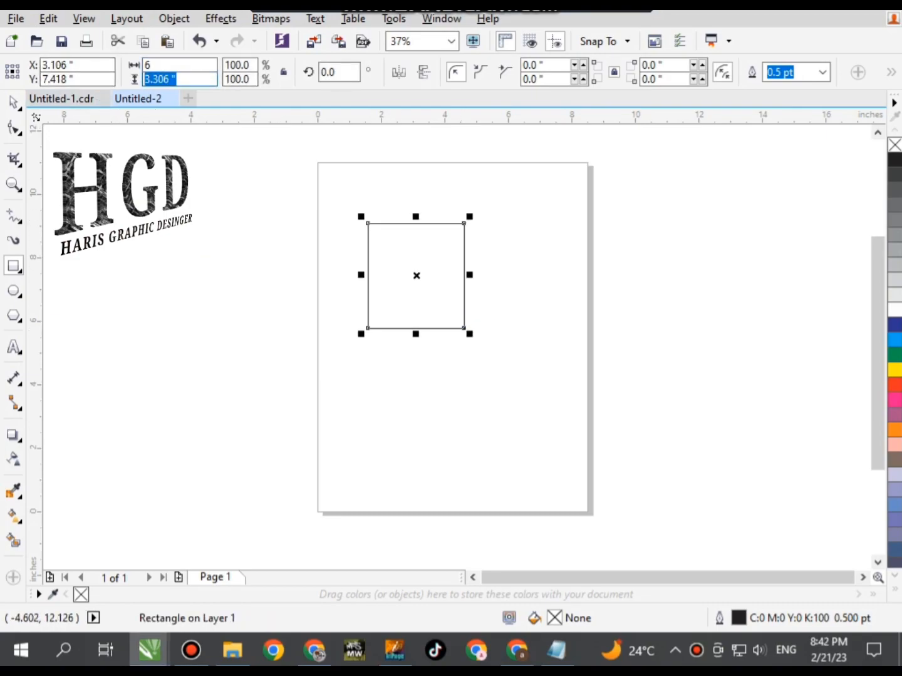
text(6)
key(Return)
key(p)
key(Escape)
key(F4)
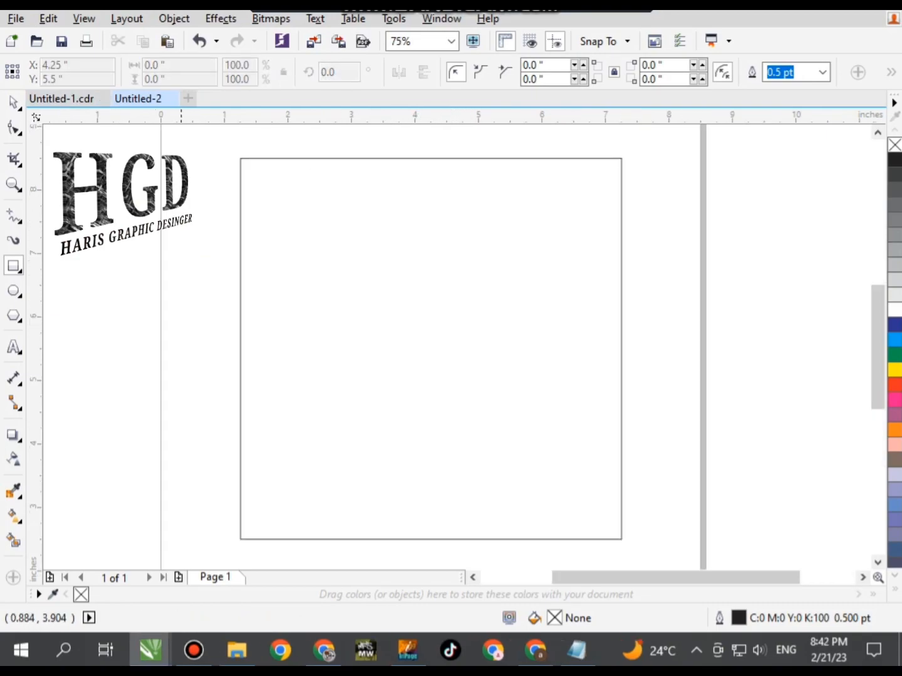
Fill the 6-inch square with light grey (C0 M0 Y0 K20).
click(893, 340)
click(488, 420)
click(491, 418)
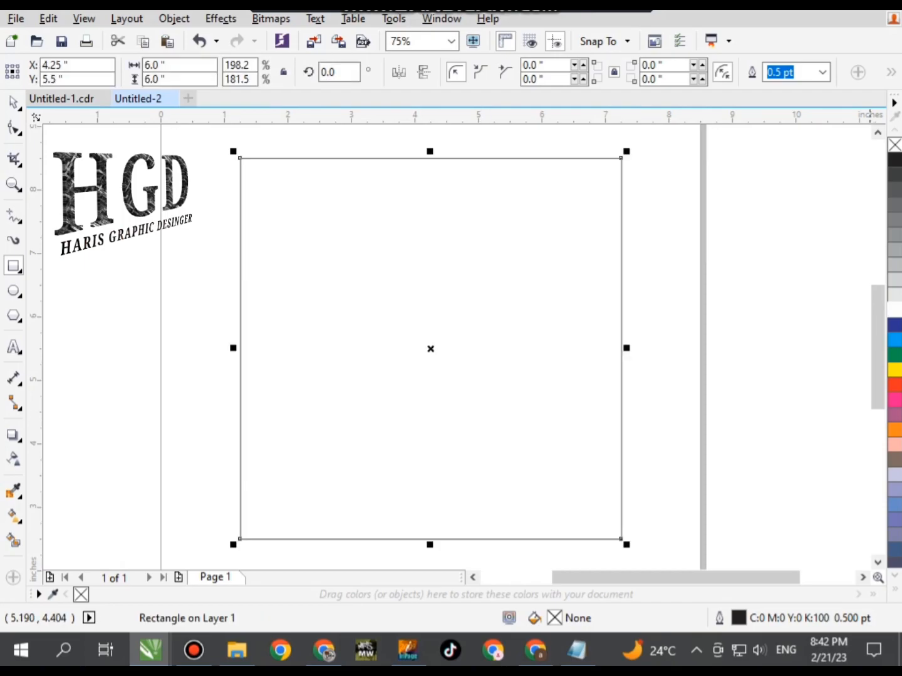
click(893, 341)
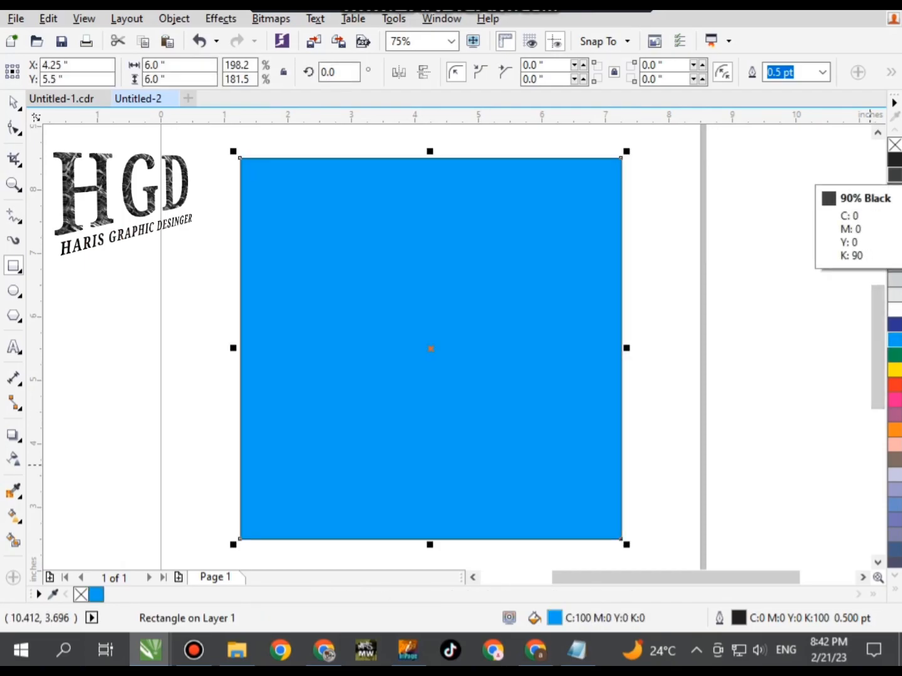
click(894, 160)
click(894, 266)
click(894, 279)
click(14, 103)
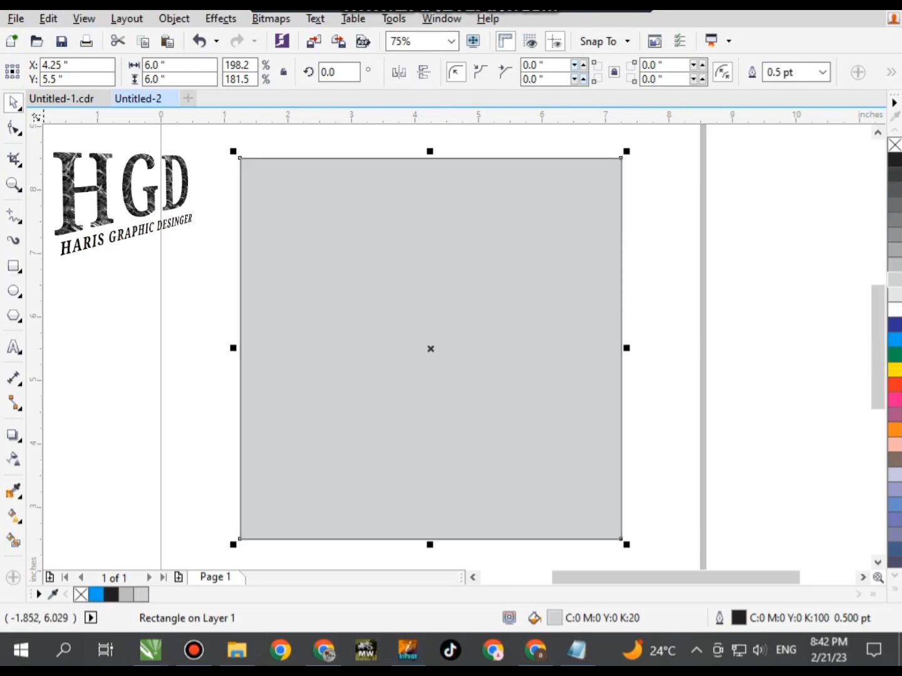
Add the artistic text heading "Fast Heal Homeopathic Clinic" near the square's upper edge and scale it to about 4.9 inches wide.
click(94, 313)
click(13, 347)
click(278, 211)
text(kk)
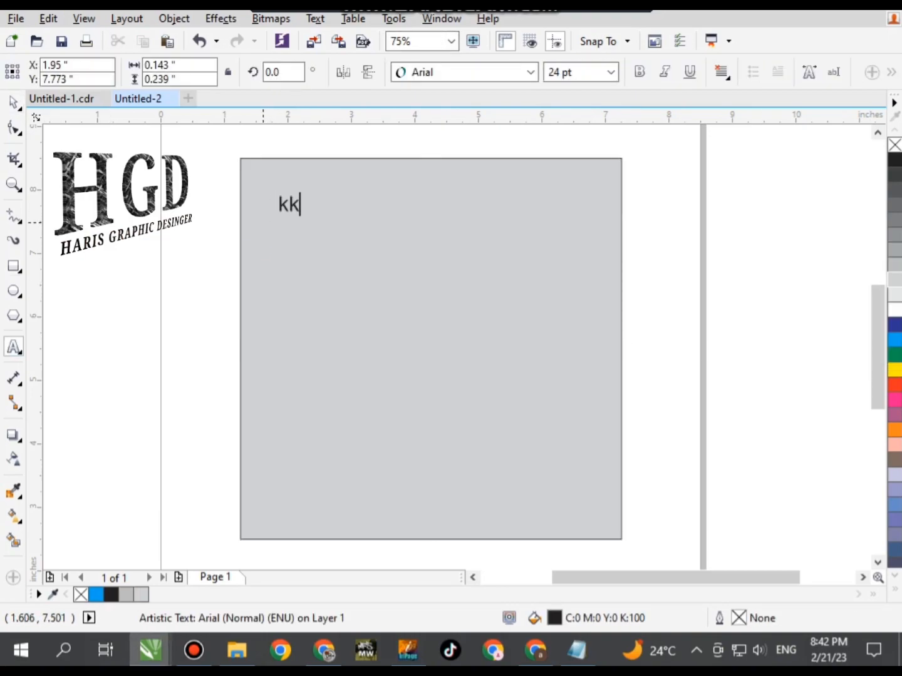
text(Fast Heal Homeopathic Clinic)
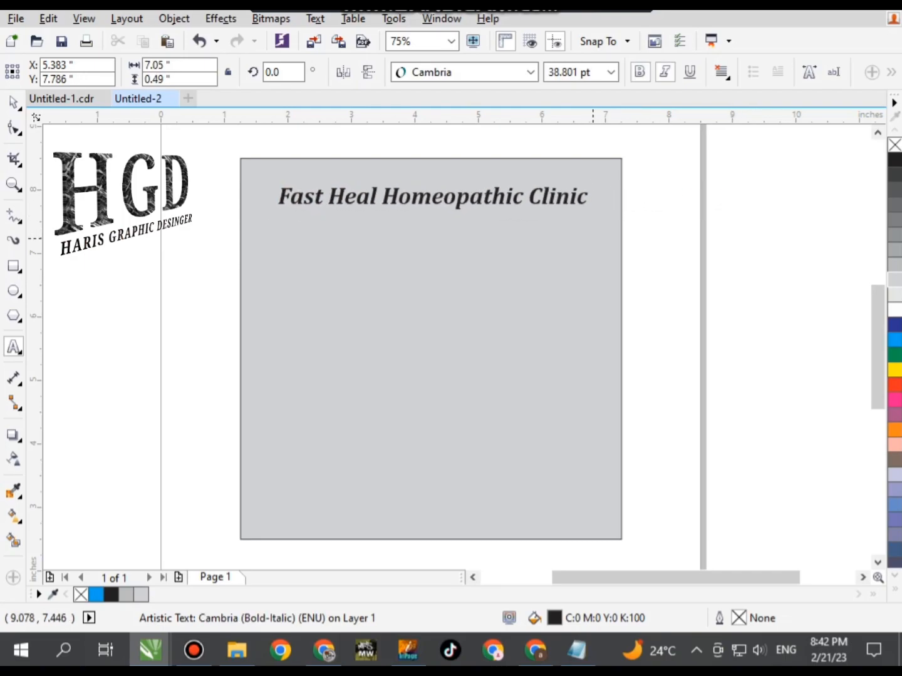
scroll(632, 253, up, 3)
drag(632, 253, 586, 207)
Try the Century751 No2 BT font on the clinic heading.
click(531, 72)
mouse_move(438, 115)
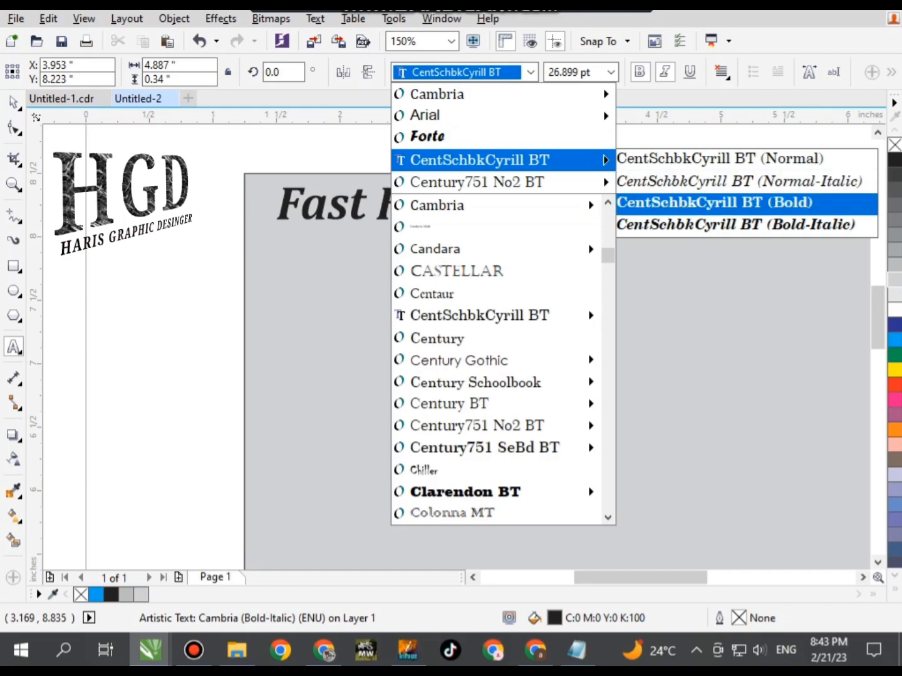
mouse_move(438, 182)
click(717, 224)
Stretch the heading to about 5.11 by 0.61 inches and position it along the square's upper edge.
scroll(452, 174, down, 3)
drag(682, 208, 719, 211)
drag(541, 213, 560, 197)
scroll(532, 209, up, 1)
scroll(332, 165, down, 1)
drag(625, 207, 598, 205)
drag(435, 179, 446, 182)
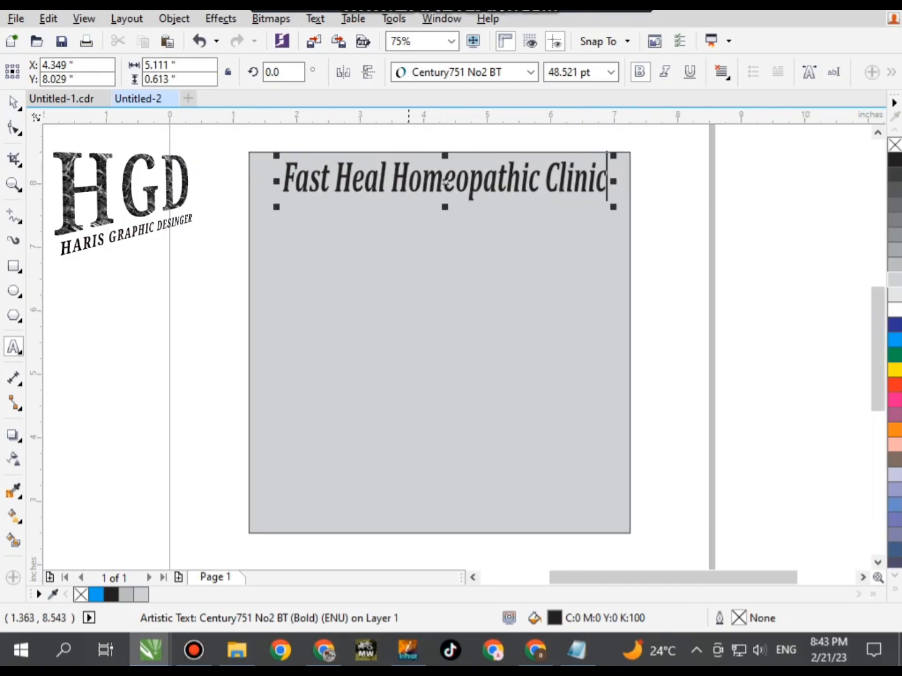
Paste the round clinic logo and shrink it to fit the grey square's upper-left corner beside the heading.
key(ctrl+v)
drag(212, 154, 275, 222)
scroll(240, 166, up, 2)
drag(471, 469, 348, 188)
scroll(339, 182, up, 1)
drag(425, 244, 518, 137)
drag(298, 390, 235, 463)
Move the heading beside the logo and enlarge it to about 5.41 by 0.65 inches, reaching the square's right edge.
drag(442, 390, 472, 390)
drag(702, 369, 696, 331)
scroll(697, 332, down, 1)
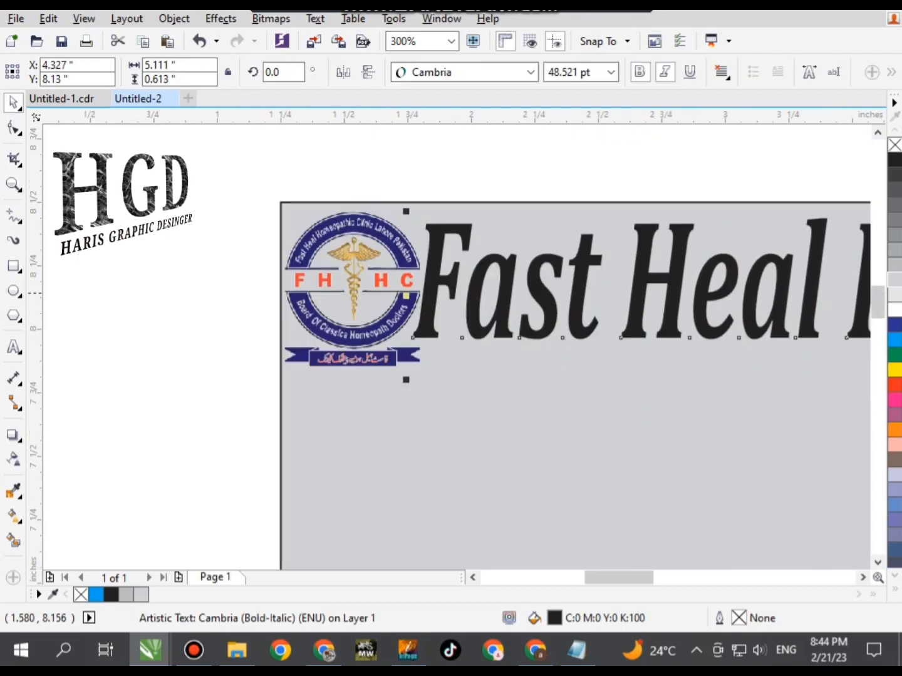
scroll(480, 267, down, 2)
scroll(814, 285, up, 1)
drag(757, 306, 798, 359)
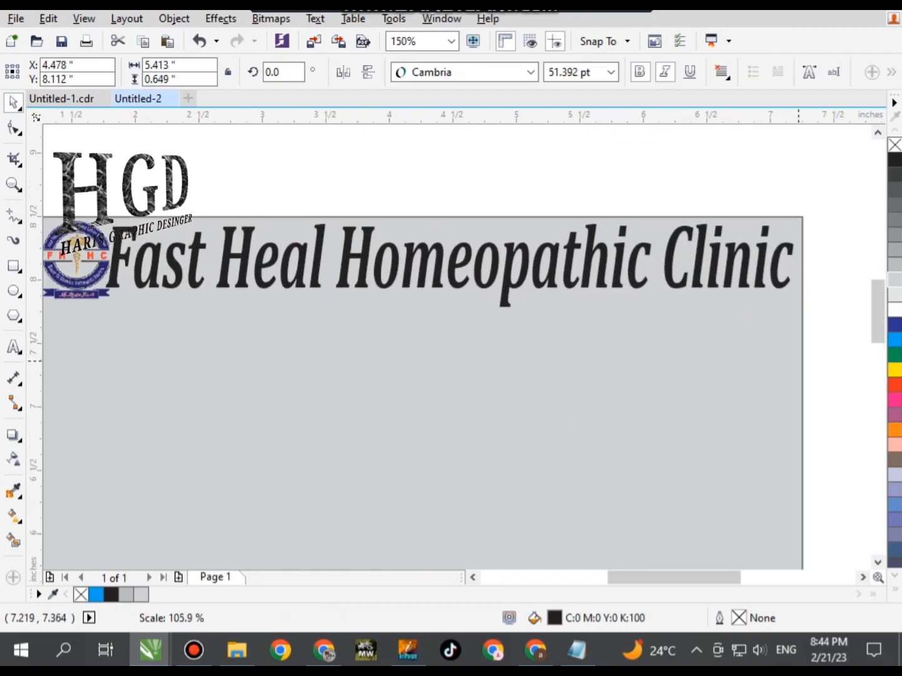
drag(555, 288, 556, 288)
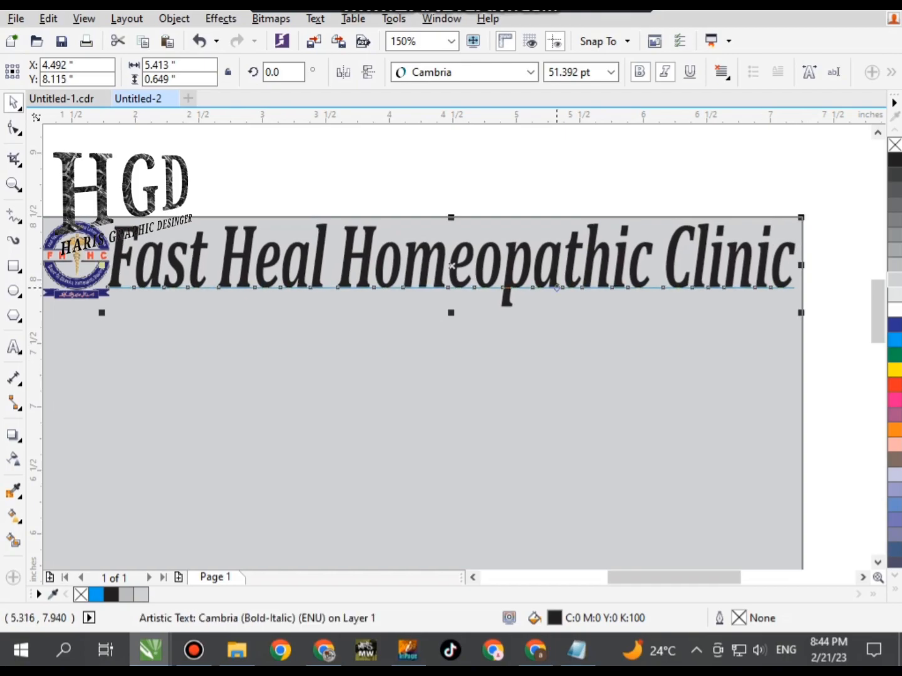
Draw a rectangle of about 1.06 by 0.39 inches below the logo and round its corners to about 0.047 inches.
click(566, 166)
scroll(567, 166, down, 1)
scroll(566, 166, up, 1)
key(F6)
drag(270, 263, 405, 313)
click(15, 127)
drag(269, 263, 281, 270)
drag(391, 309, 400, 309)
Paste a duplicate of the rounded rectangle and offset it slightly to the right of the original.
key(space)
right_click(335, 285)
right_click(548, 315)
right_click(156, 300)
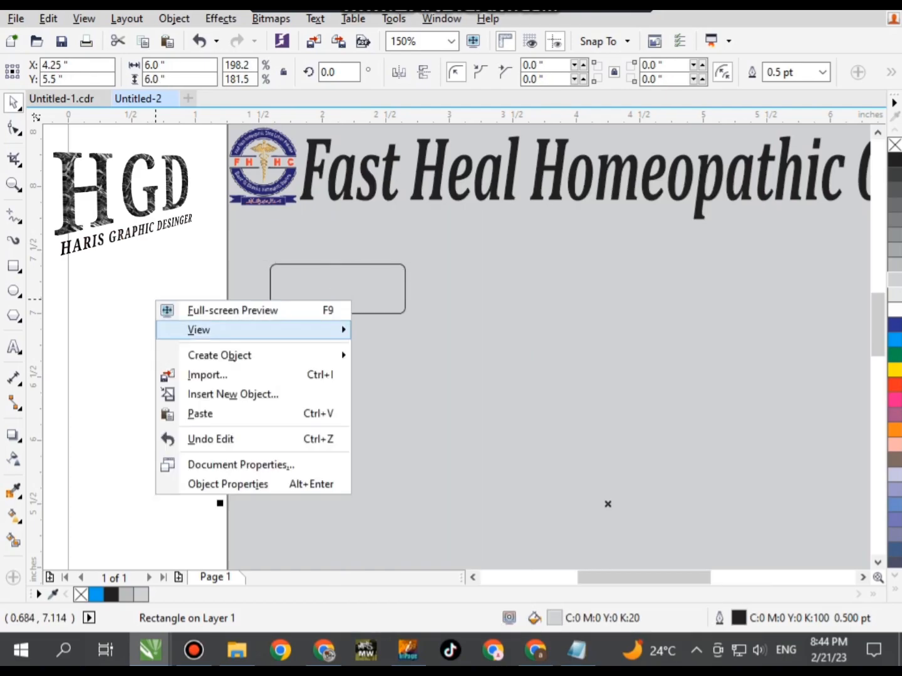
click(202, 415)
drag(338, 288, 347, 289)
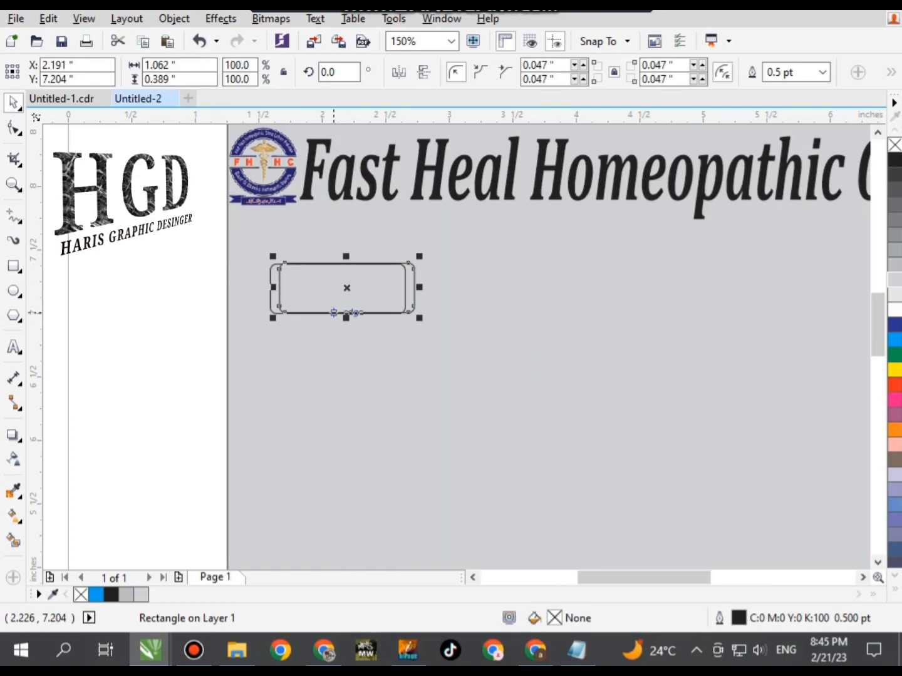
Fill the front rounded rectangle with cyan and the one behind it with black.
click(96, 595)
key(shift+F2)
key(Tab)
click(111, 595)
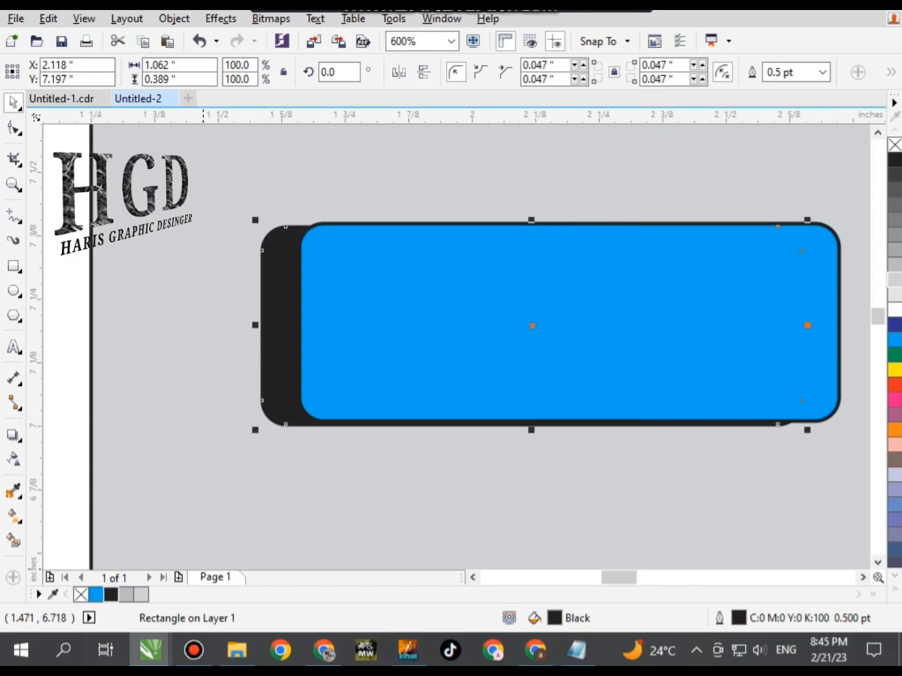
click(125, 594)
click(111, 595)
Recolour the front rounded rectangle orange (C0 M60 Y100 K0).
click(299, 323)
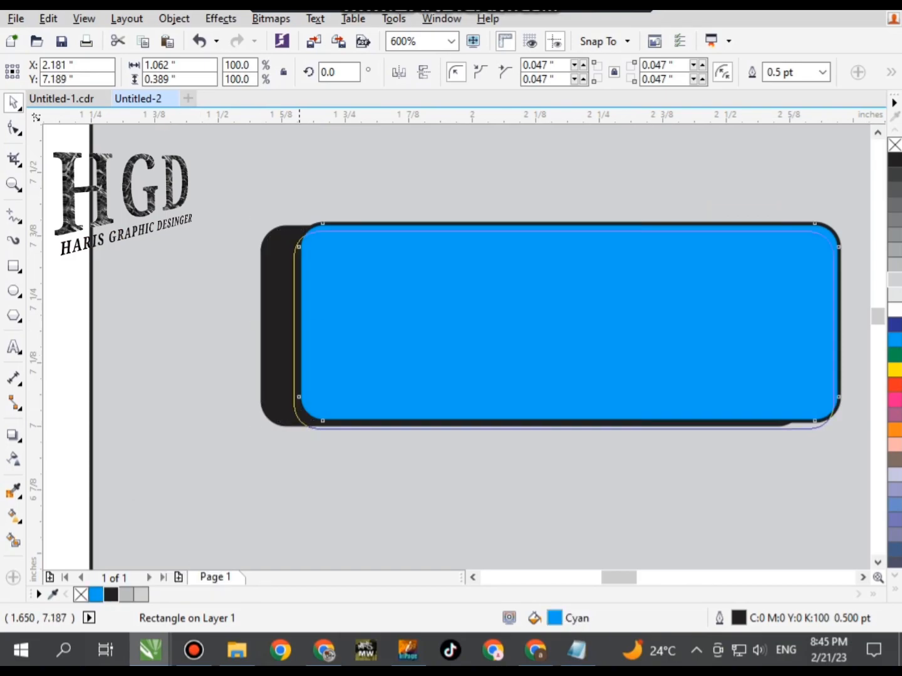
scroll(369, 186, down, 1)
scroll(368, 186, down, 1)
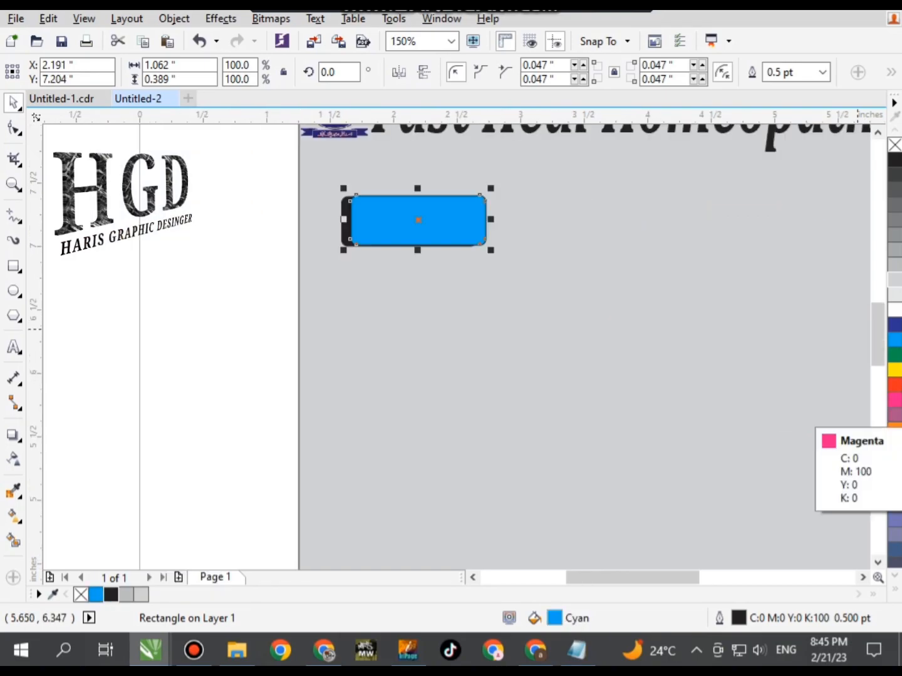
click(894, 430)
click(441, 209)
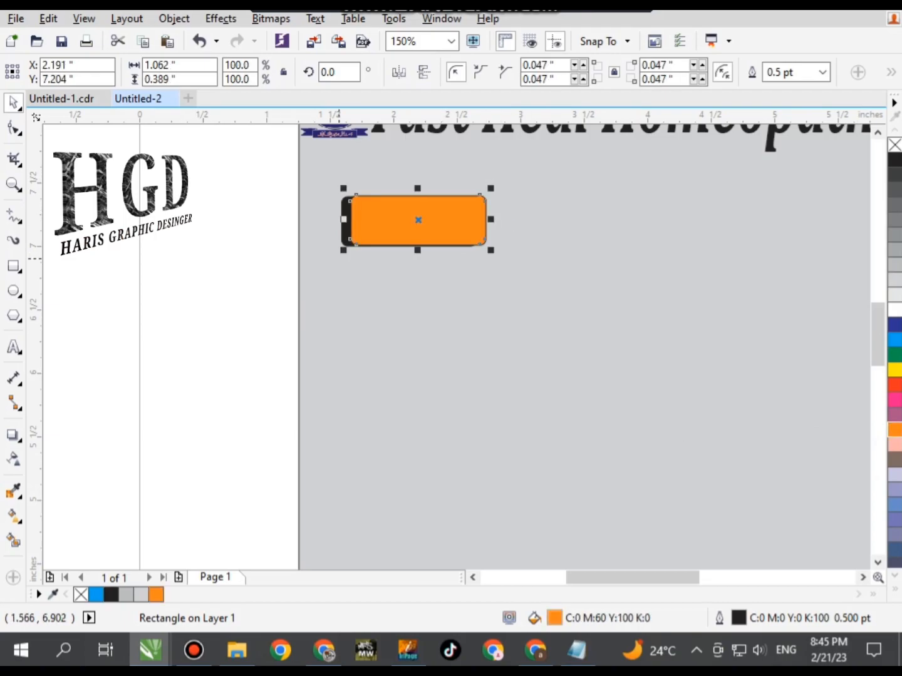
Position the row of four orange buttons below the heading and scale it to about 5.78 by 0.37 inches within the square.
shift+click(350, 239)
click(381, 237)
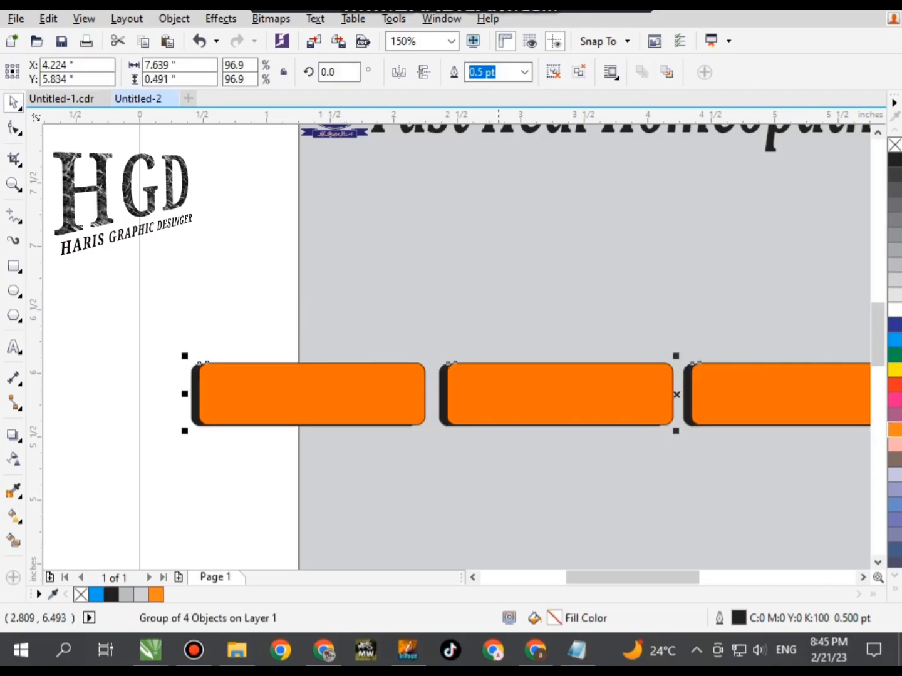
drag(495, 401, 612, 285)
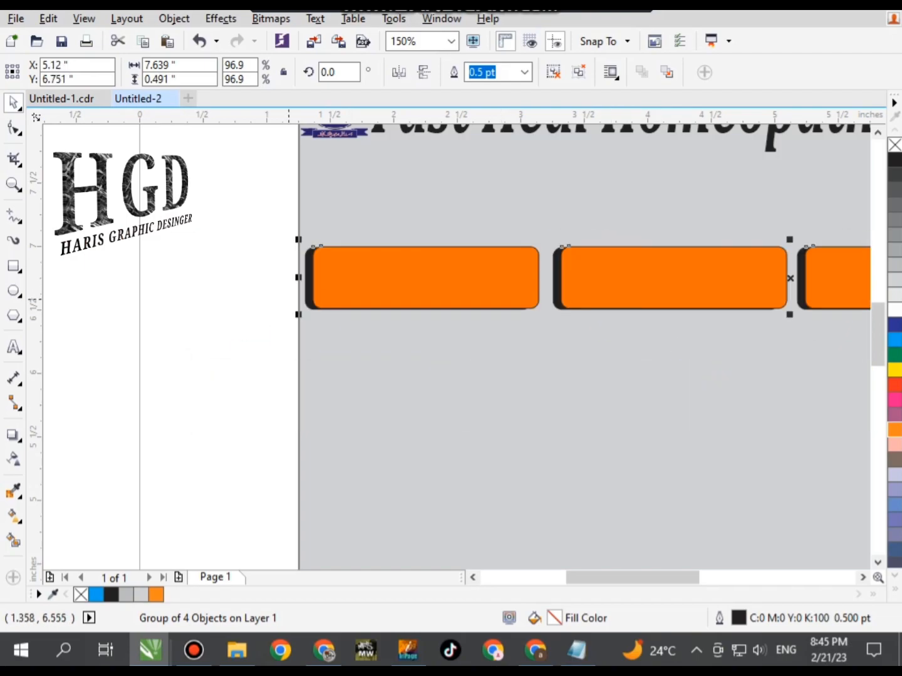
scroll(613, 286, down, 1)
drag(730, 316, 613, 345)
scroll(287, 307, up, 1)
drag(596, 288, 601, 307)
Ungroup the row into four separate orange buttons and shift them slightly within the grey square.
click(532, 329)
click(535, 308)
click(553, 71)
mouse_move(521, 289)
mouse_down()
mouse_move(483, 339)
mouse_move(522, 317)
mouse_move(507, 301)
mouse_move(507, 245)
mouse_move(513, 319)
mouse_move(510, 301)
mouse_up()
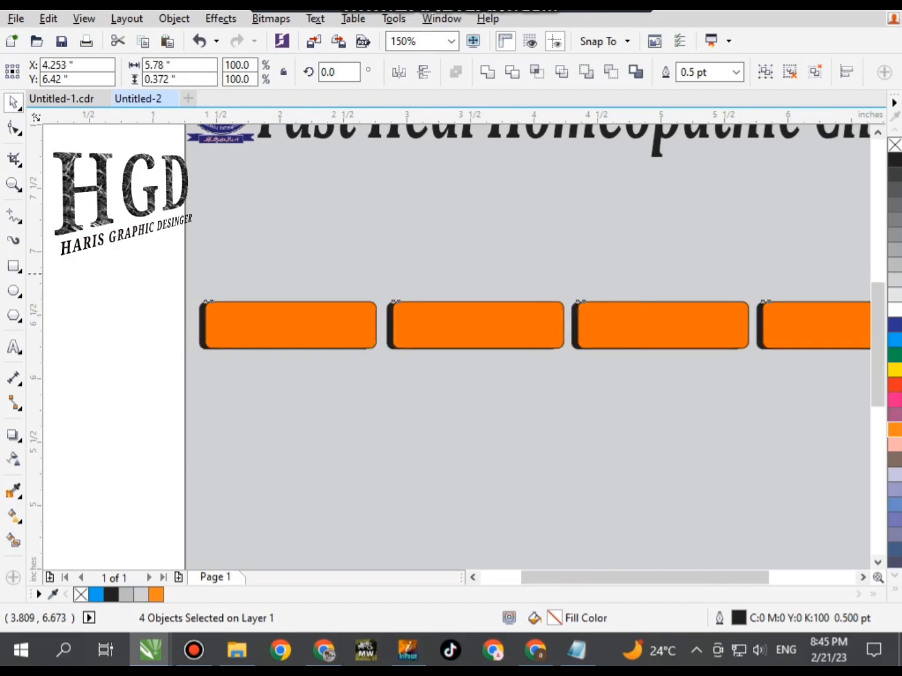
Switch to InPage and bring its Urdu list of ailments into the CorelDRAW drawing.
scroll(500, 275, down, 2)
key(alt+Tab)
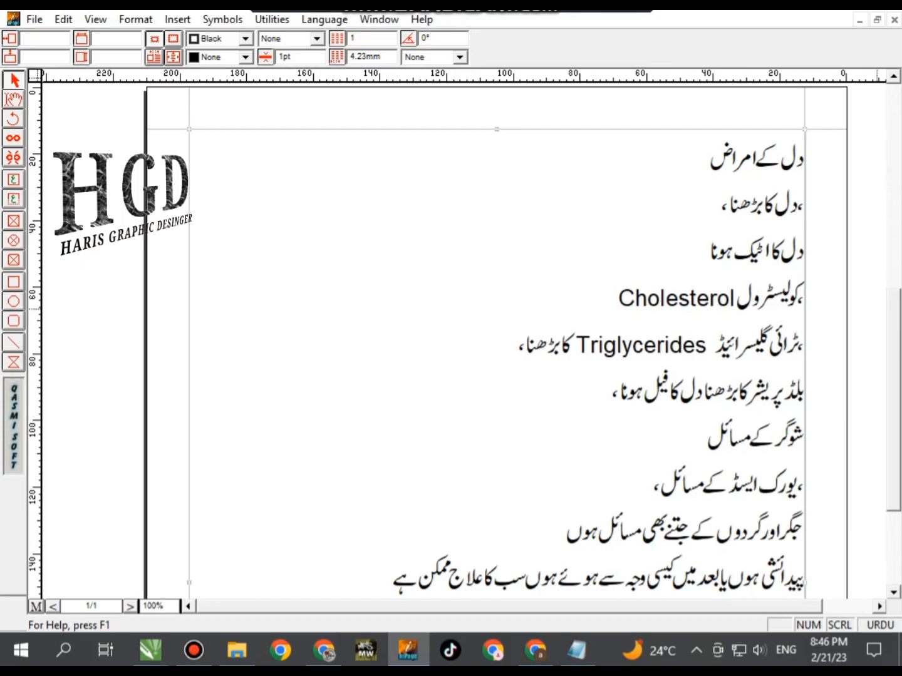
scroll(495, 338, down, 5)
scroll(494, 338, up, 4)
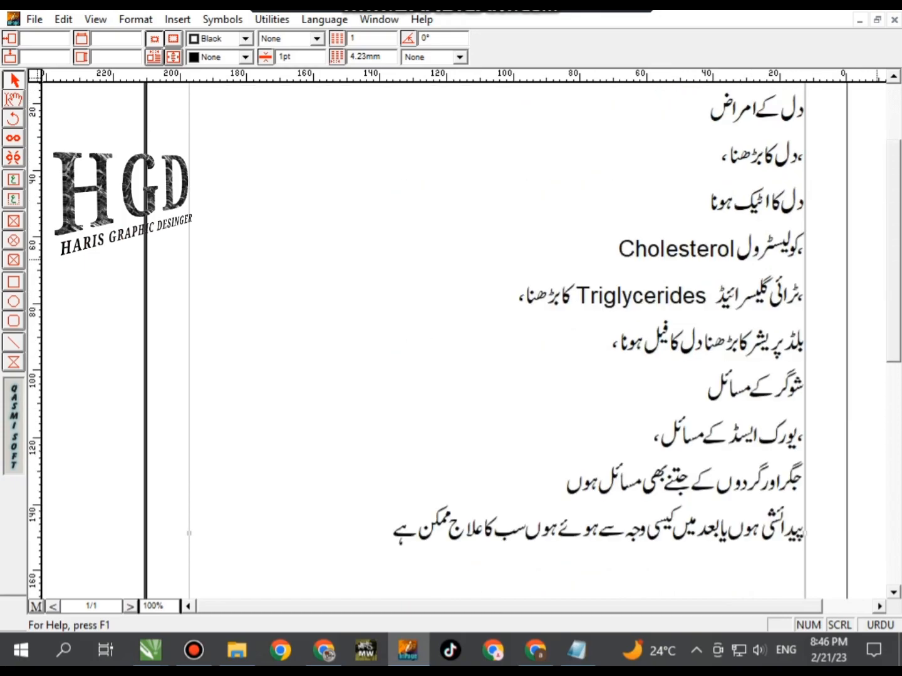
scroll(495, 338, up, 1)
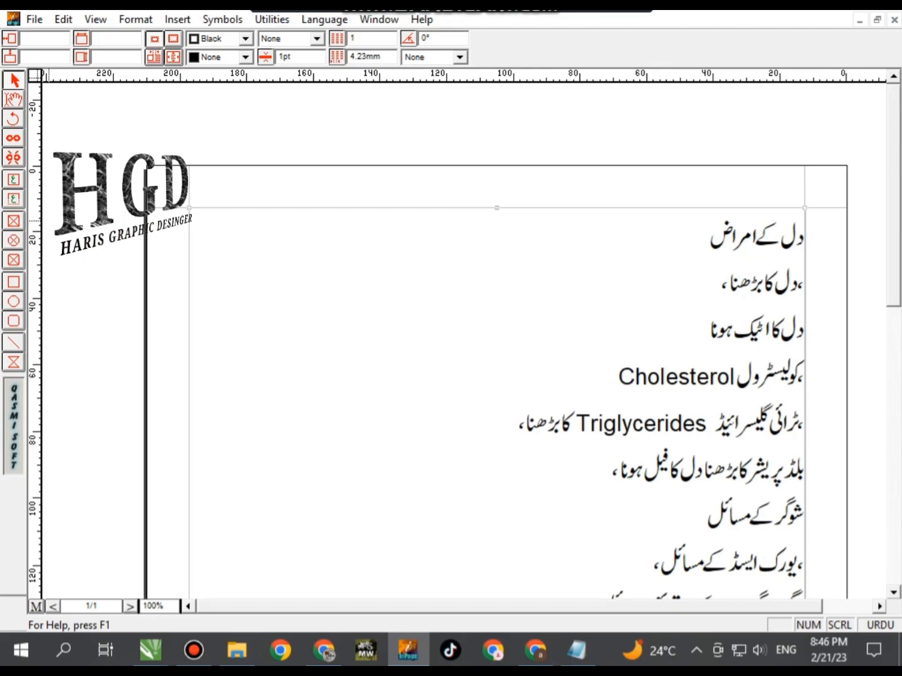
right_click(293, 240)
click(351, 316)
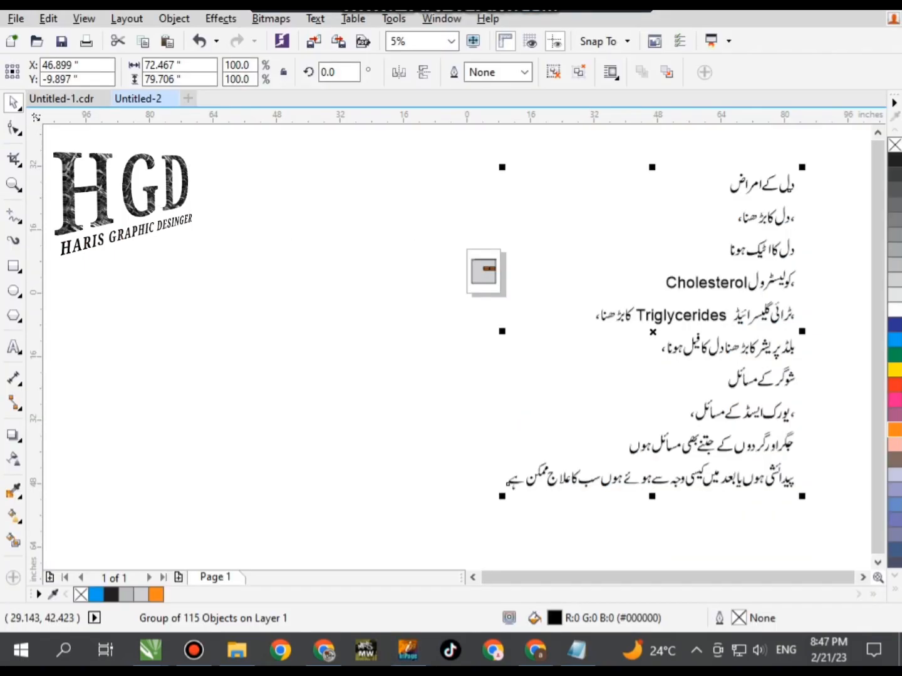
Ungroup the imported Urdu list and move its first line, "دل کے امراض", over the grey square.
key(ctrl+u)
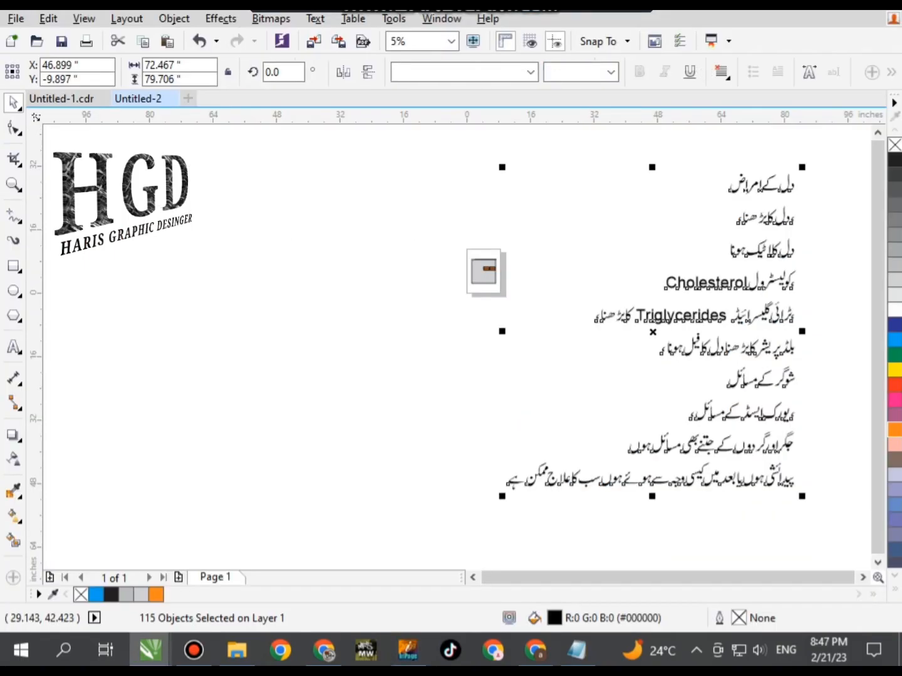
key(Escape)
click(14, 160)
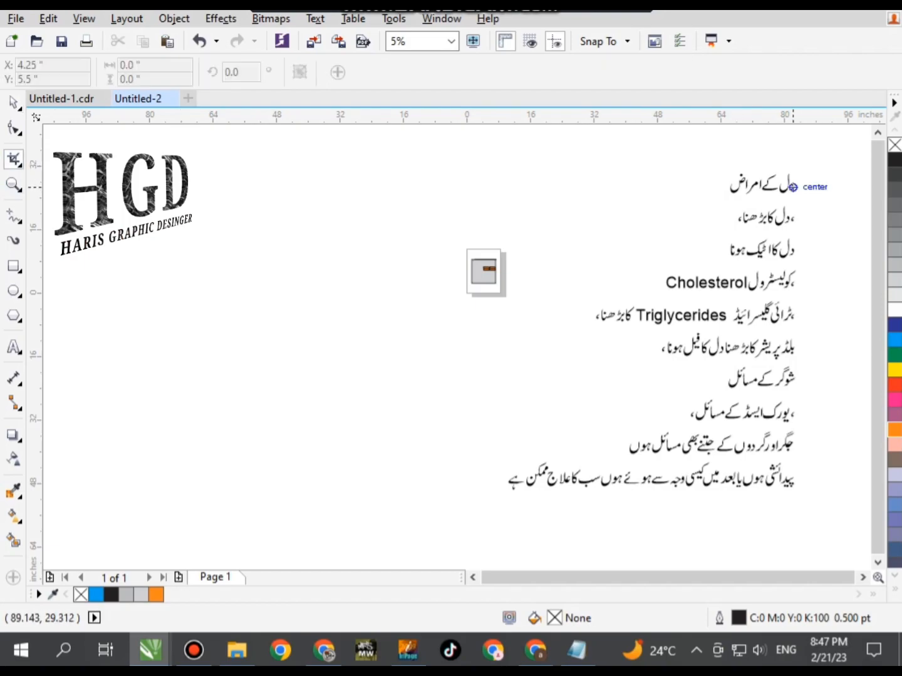
key(space)
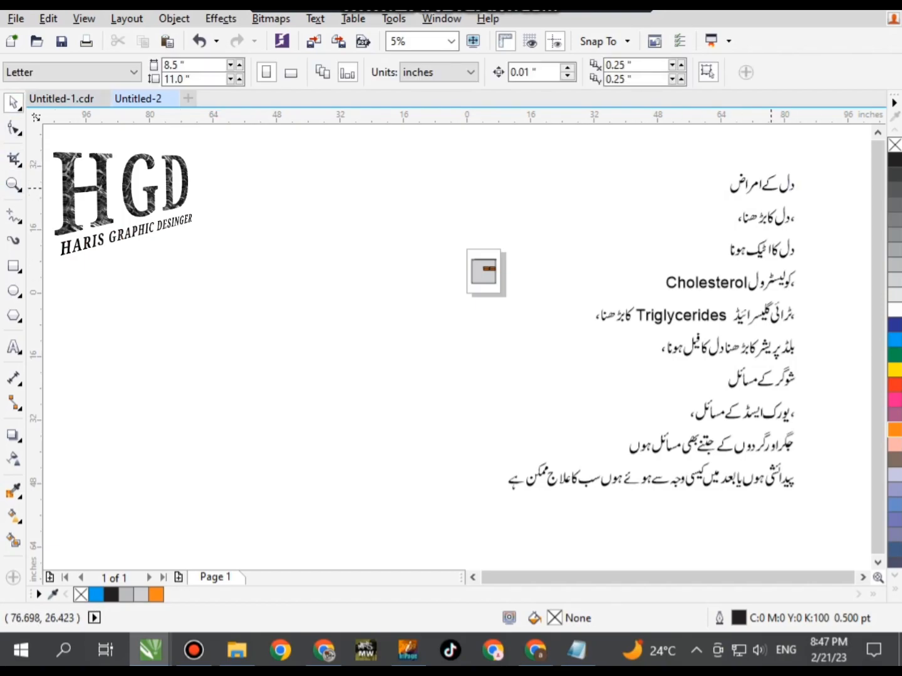
click(769, 183)
drag(770, 183, 493, 269)
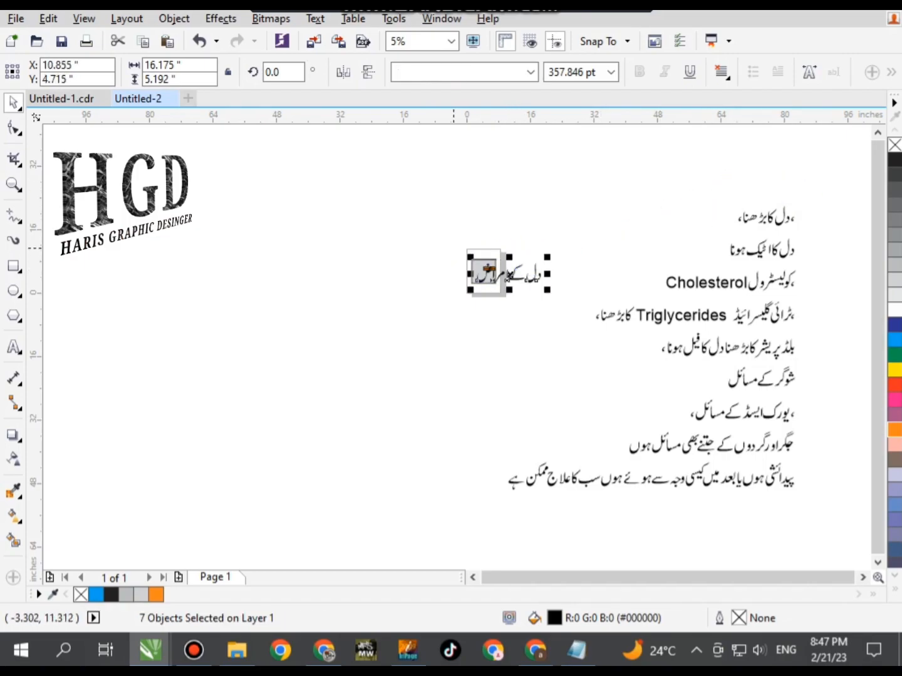
Group the Urdu line "دل کے امراض" and shrink it to about 1 by 0.32 inches on the upper-right orange button.
scroll(494, 266, up, 3)
drag(694, 372, 505, 343)
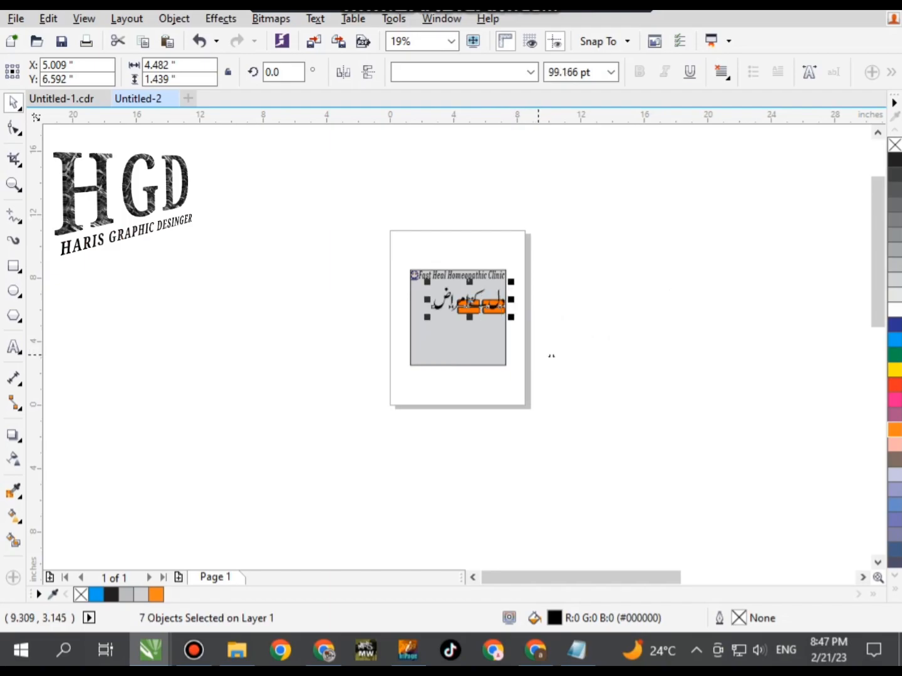
key(ctrl+g)
scroll(474, 293, up, 2)
scroll(575, 245, down, 4)
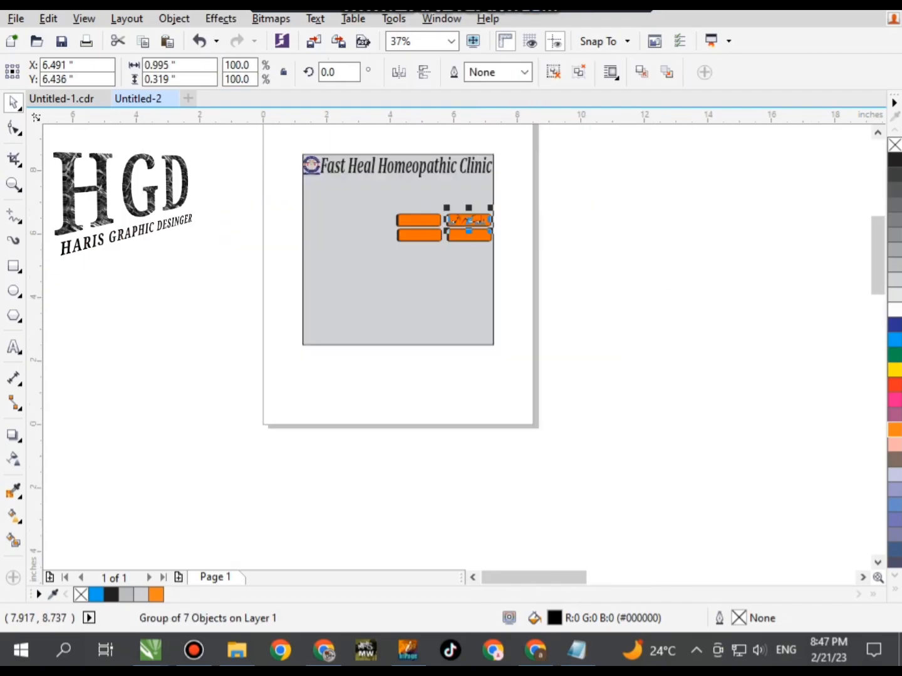
Try to reposition the remaining Urdu lines and the clinic artwork around the page.
scroll(621, 191, down, 1)
drag(792, 173, 546, 432)
drag(723, 256, 640, 256)
drag(587, 233, 410, 213)
click(413, 216)
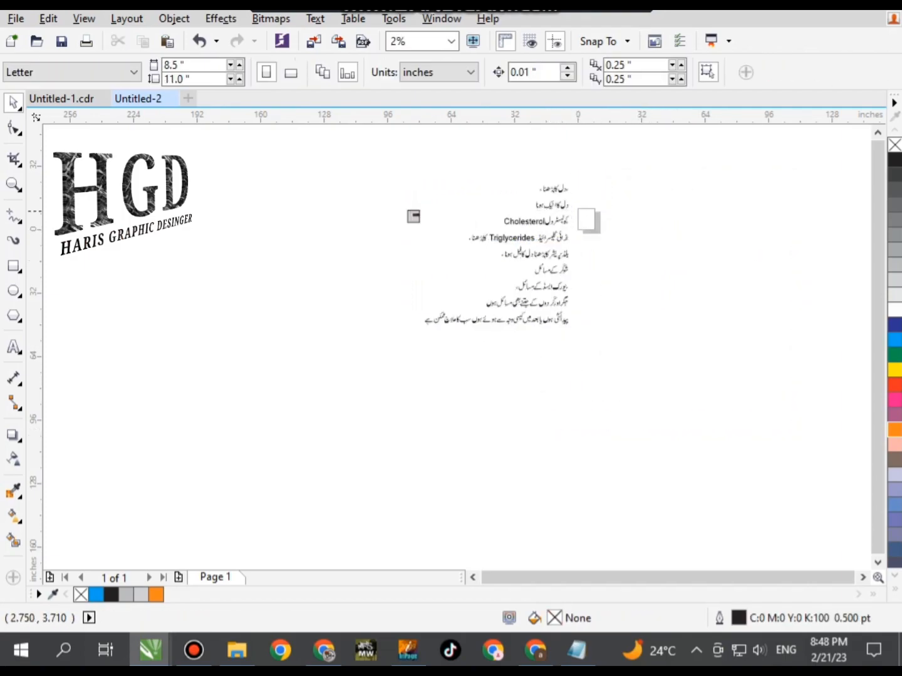
drag(566, 234, 421, 409)
drag(564, 270, 737, 269)
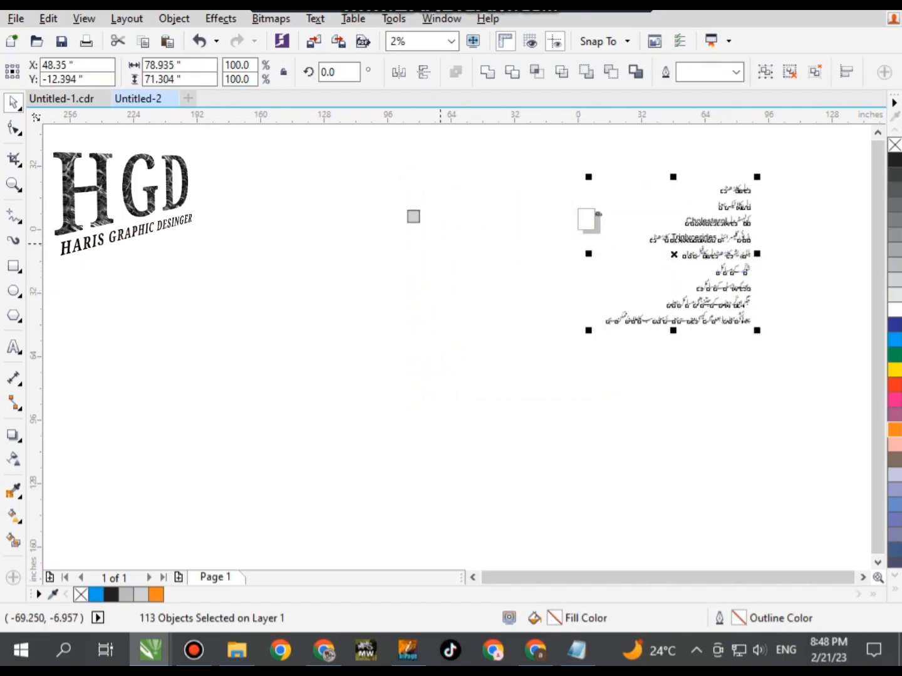
click(507, 240)
scroll(609, 214, up, 3)
scroll(452, 220, down, 3)
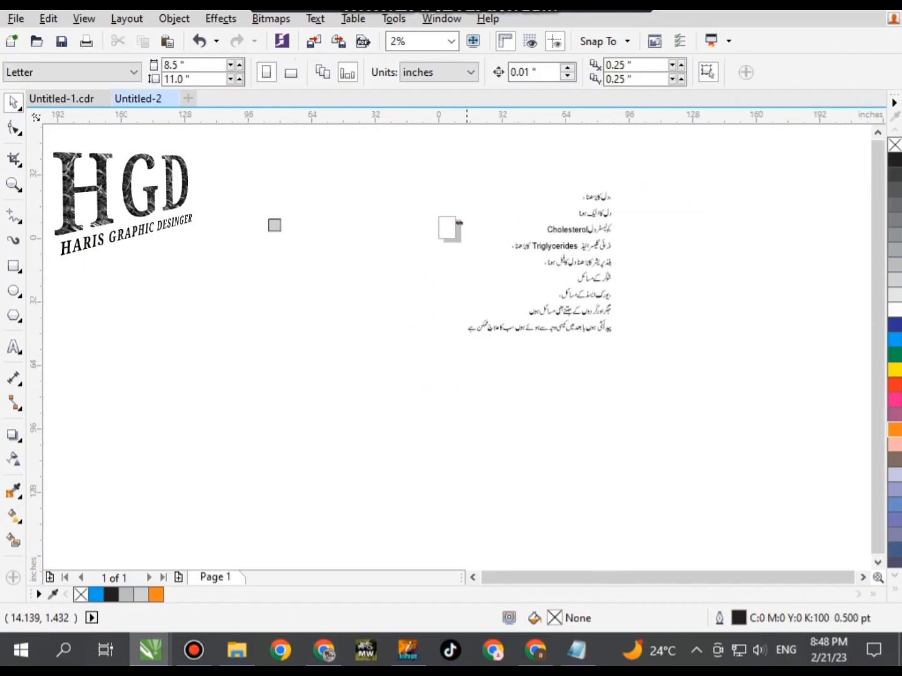
Undo the last moves of the Urdu lines and the clinic artwork.
key(ctrl+z)
key(ctrl+z)
key(ctrl+z)
click(695, 253)
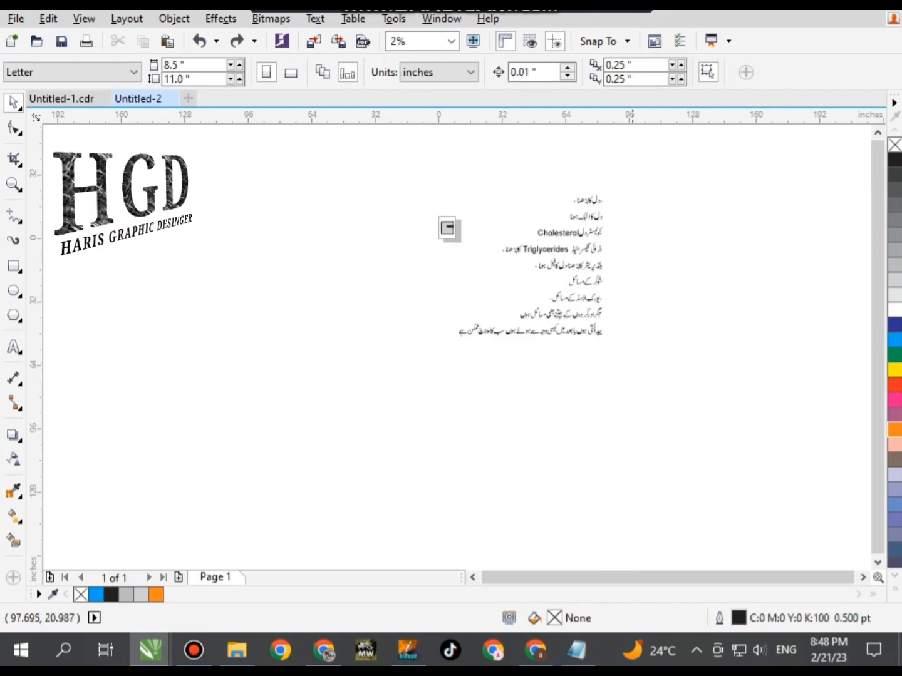
Move the Urdu lines "دل کا بڑھنا", "دل کا اٹیک ہونا" and "کولیسٹرول Cholesterol" out of the list to the area around the page.
drag(629, 205, 629, 205)
scroll(601, 199, up, 3)
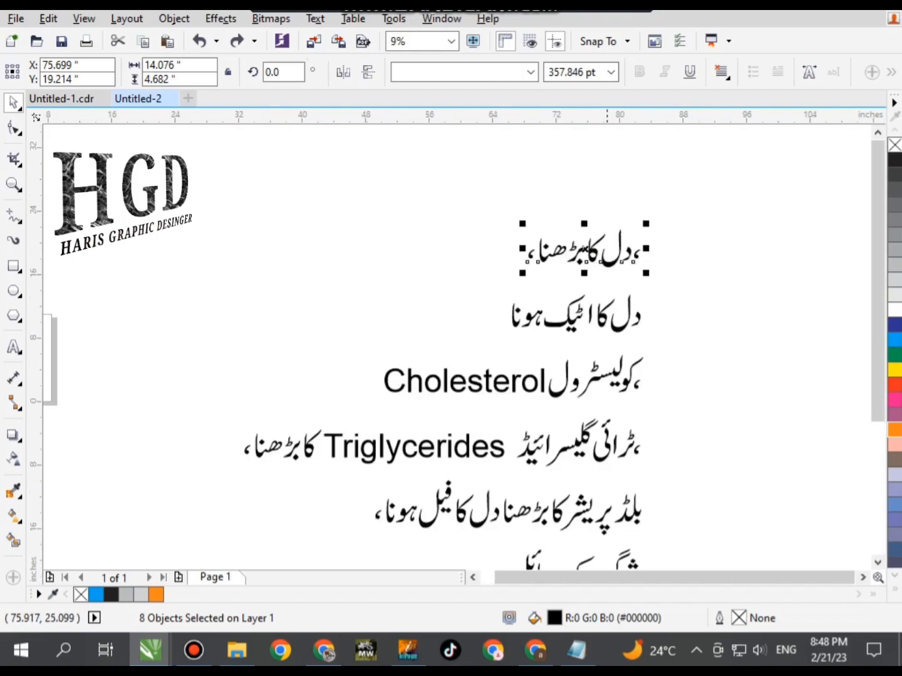
drag(589, 248, 209, 299)
scroll(472, 244, down, 3)
drag(477, 273, 505, 260)
scroll(514, 258, up, 2)
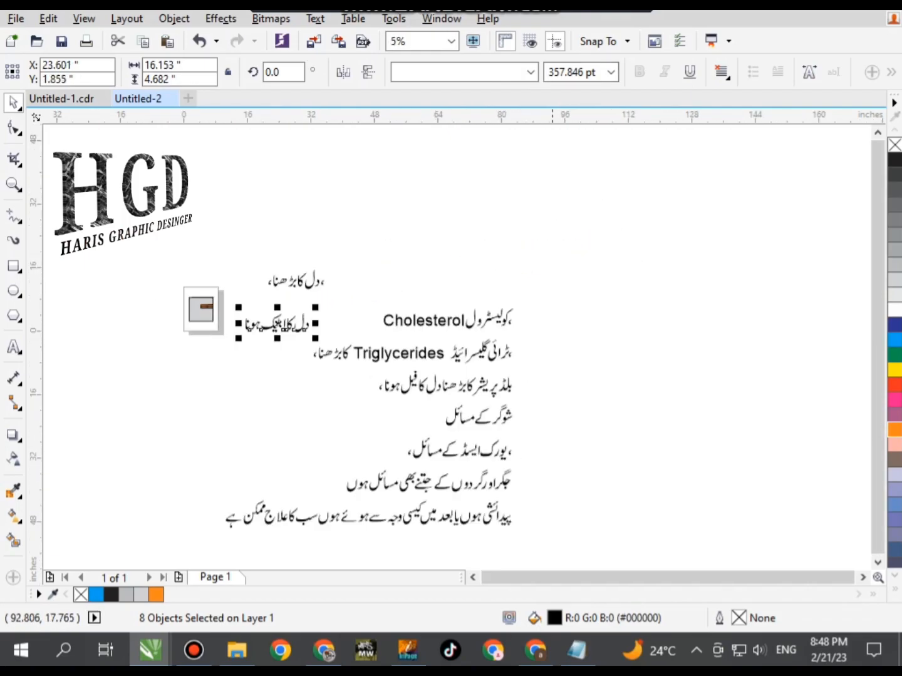
drag(383, 330, 163, 270)
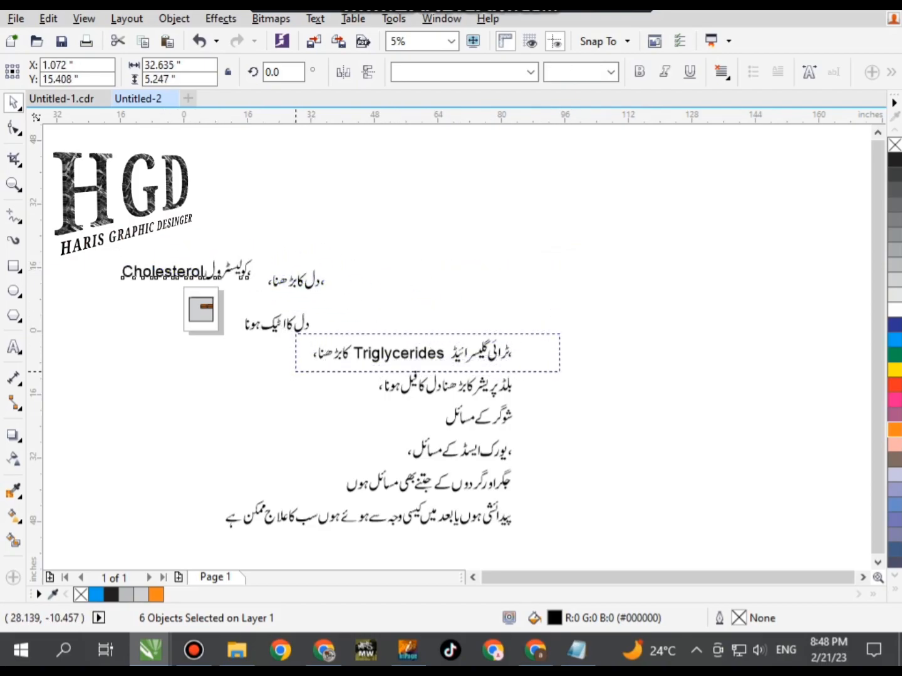
Move the Triglycerides, blood pressure and "شوگر کے مسائل" lines to separate spots below the page.
drag(295, 374, 303, 365)
drag(397, 354, 171, 372)
drag(407, 398, 168, 406)
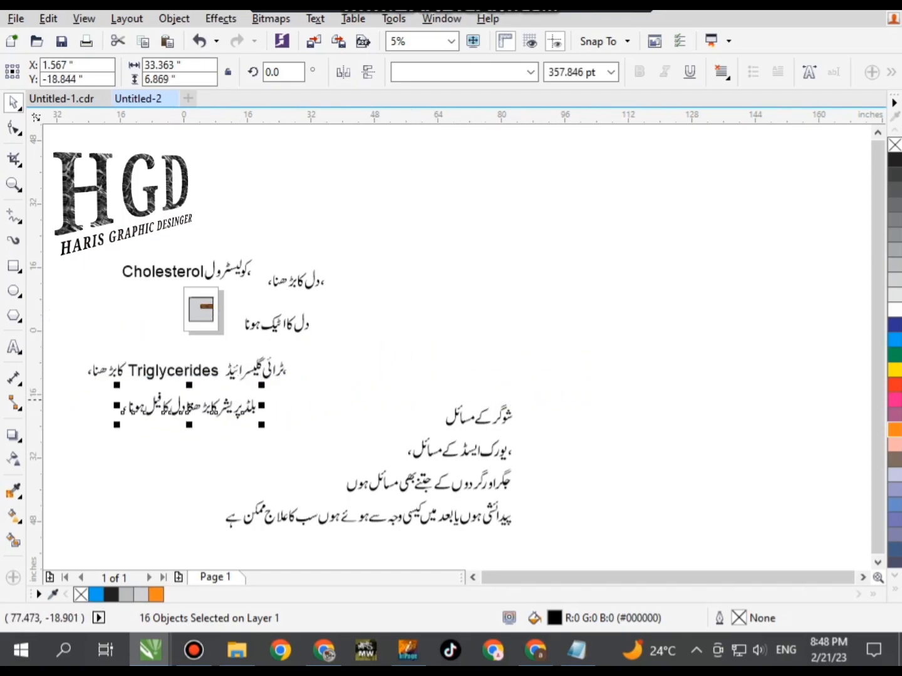
drag(550, 433, 551, 433)
drag(476, 417, 328, 394)
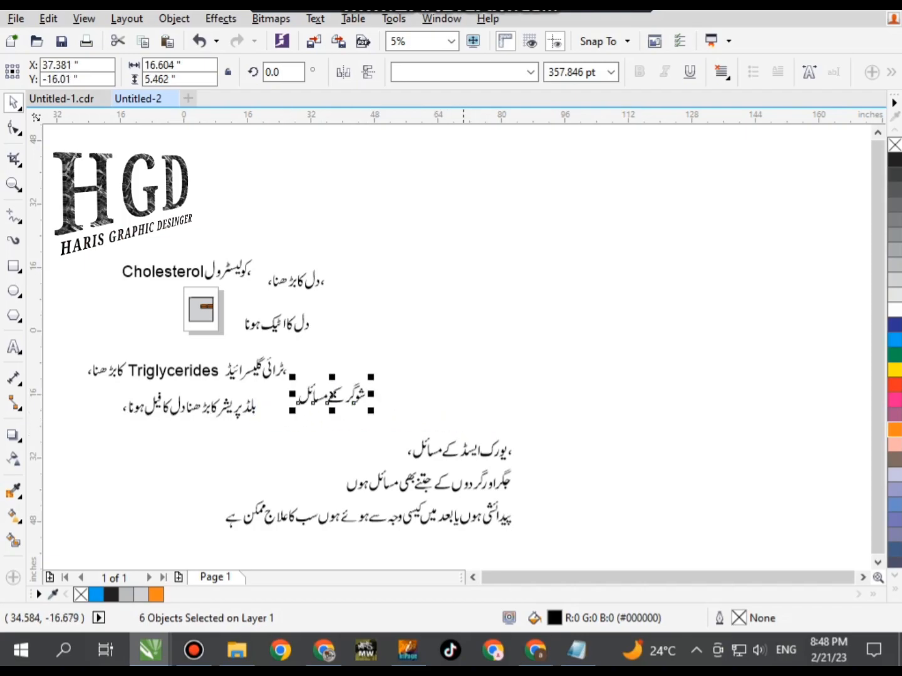
Move the Urdu line "یورک ایسڈ کے مسائل" to the empty area left of the page.
drag(409, 468, 121, 305)
drag(576, 446, 506, 478)
drag(343, 492, 343, 492)
click(147, 320)
scroll(97, 293, up, 3)
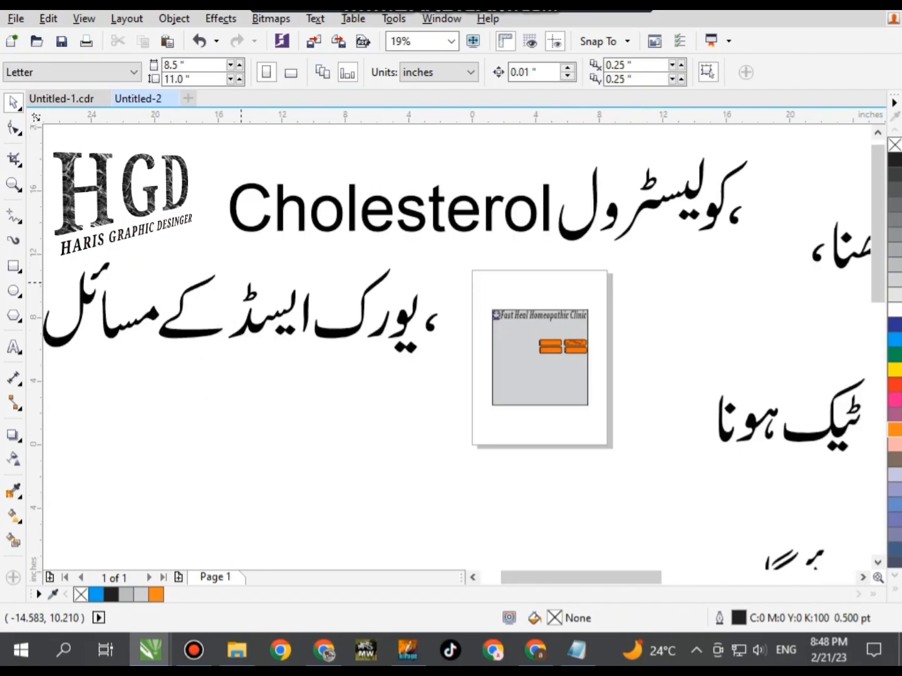
scroll(365, 324, down, 2)
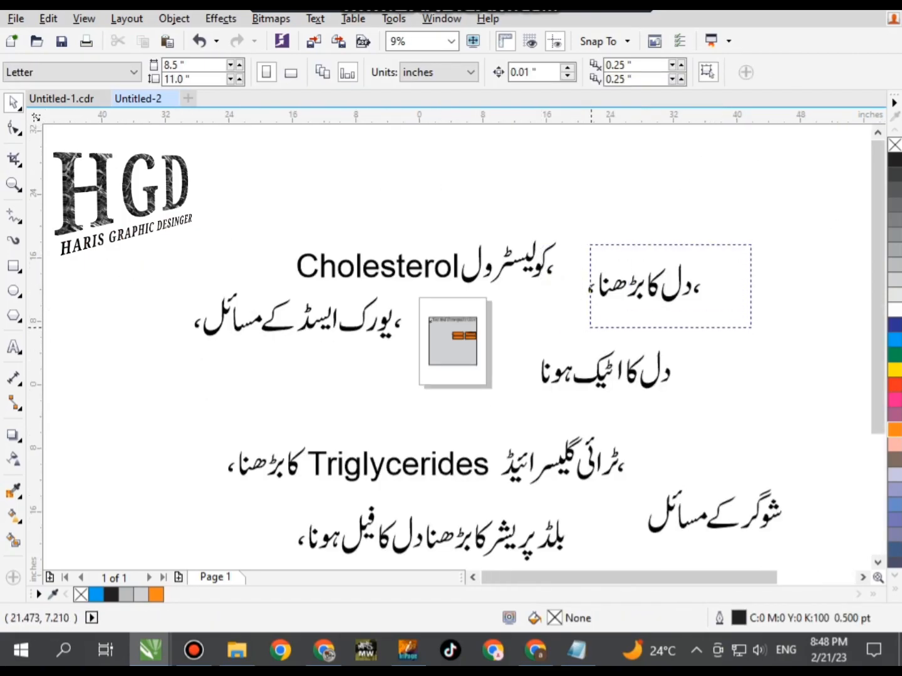
Remove the stray commas around the Urdu line "دل کا بڑھنا".
drag(588, 328, 590, 327)
click(802, 199)
drag(700, 290, 694, 296)
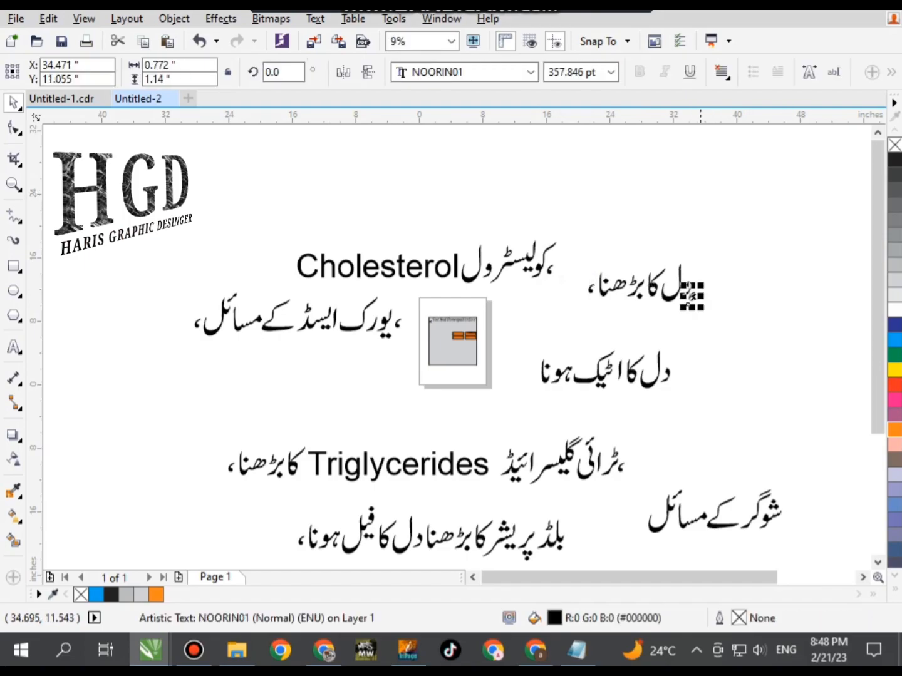
key(Escape)
scroll(590, 299, up, 2)
click(572, 286)
key(Delete)
Place the grouped line "دل کا بڑھنا" on the upper-left orange button and shrink it to about 0.67 by 0.27 inches.
drag(764, 201, 528, 341)
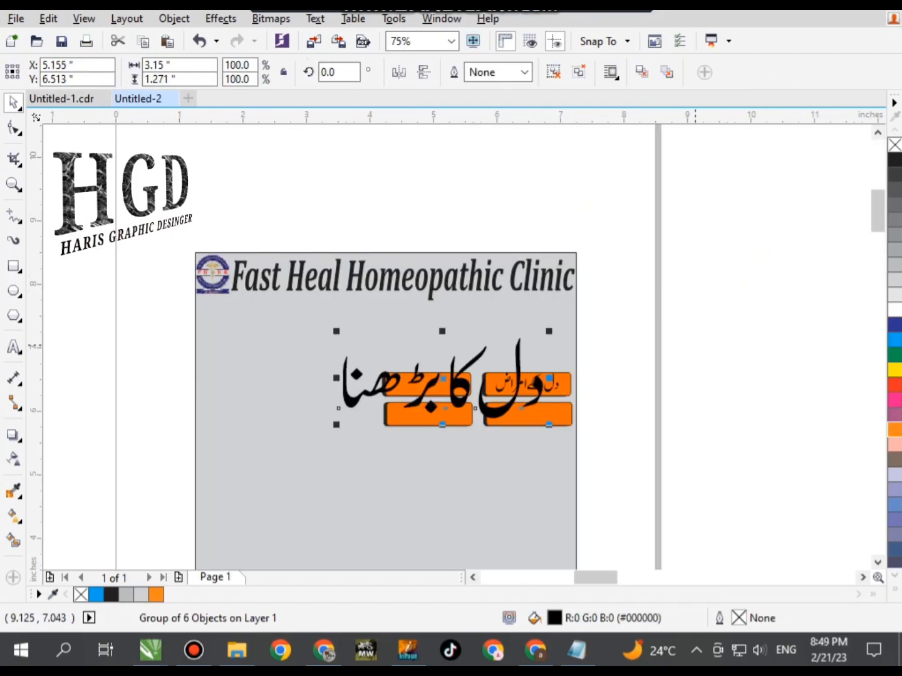
key(Escape)
scroll(482, 375, up, 2)
click(597, 425)
drag(663, 450, 355, 318)
drag(300, 317, 421, 373)
key(shift+F2)
drag(684, 381, 472, 354)
drag(537, 250, 442, 237)
drag(392, 335, 583, 352)
drag(312, 381, 285, 392)
Group the objects of the Urdu line "شوگر کے مسائل" lying below the page.
scroll(504, 276, down, 6)
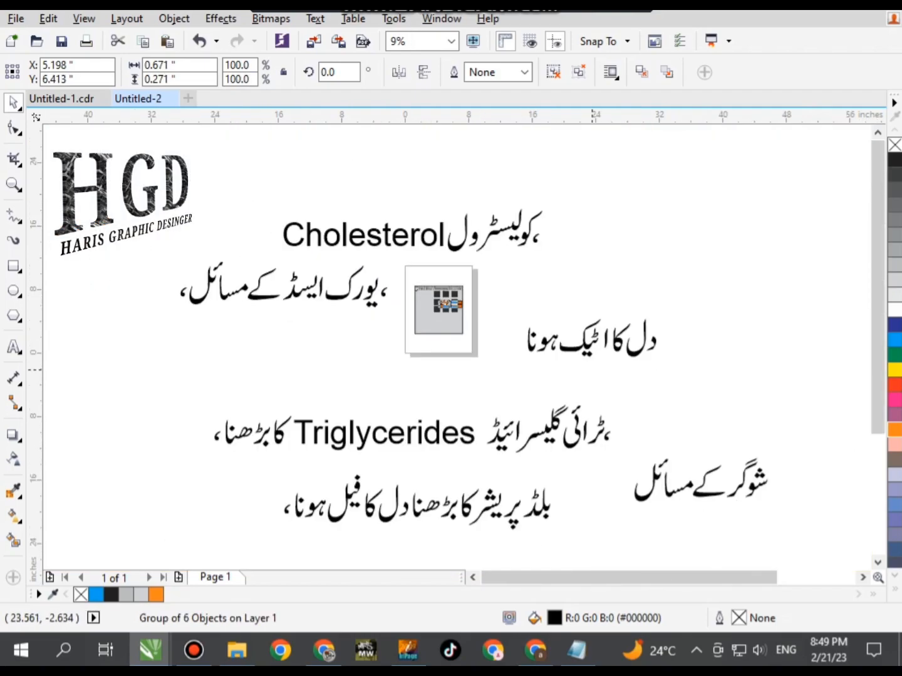
scroll(613, 438, down, 1)
scroll(700, 448, up, 1)
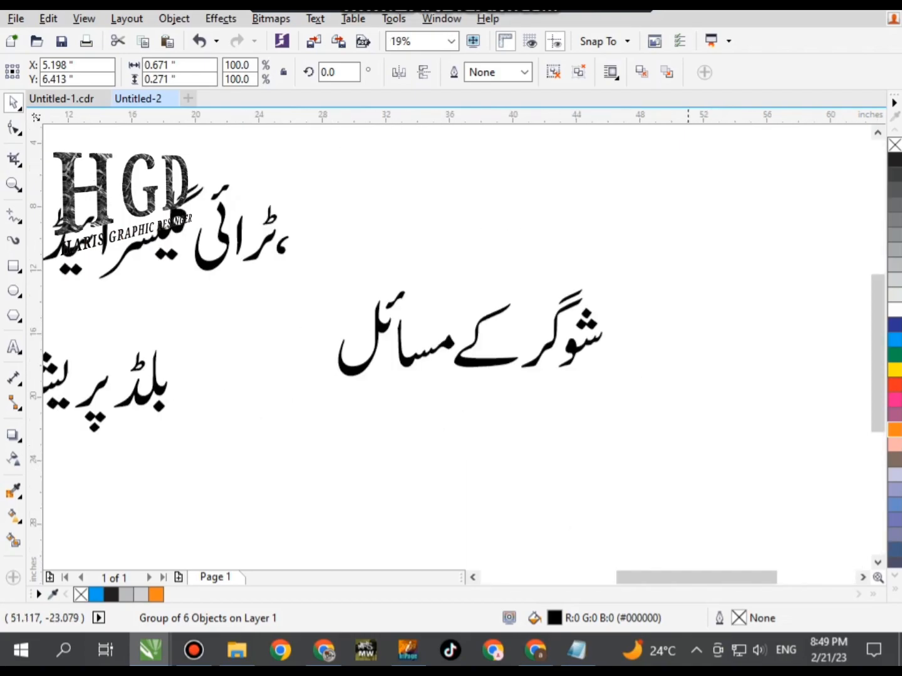
drag(640, 281, 298, 399)
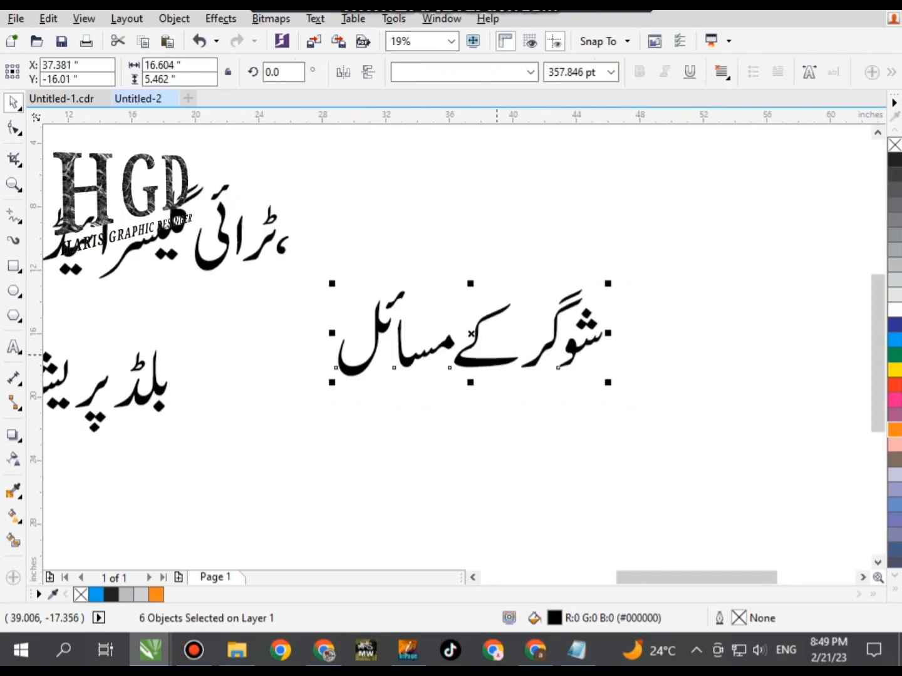
key(ctrl+g)
scroll(613, 332, down, 4)
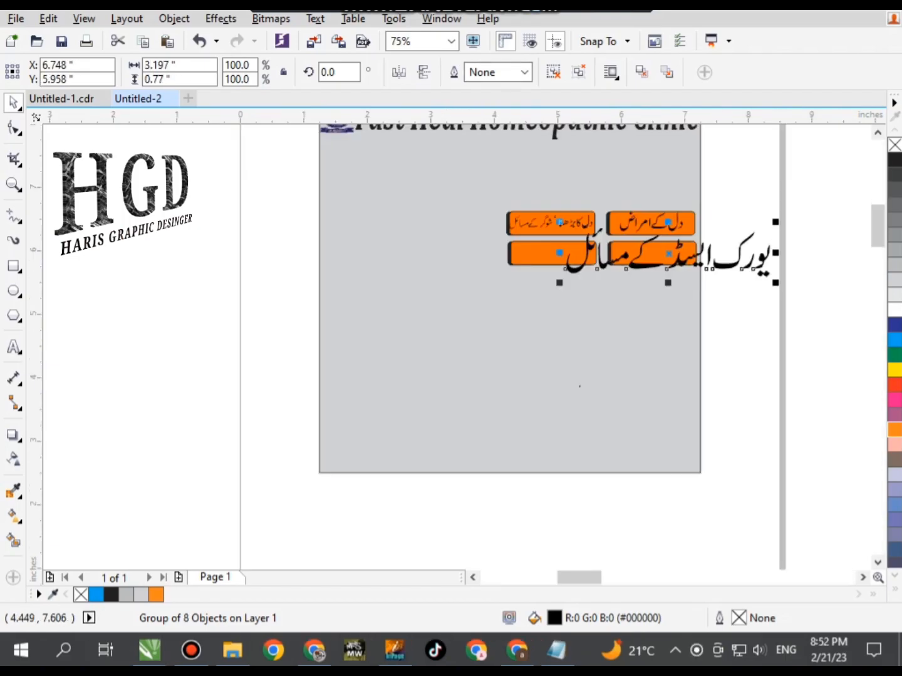
Shrink the line "یورک ایسڈ کے مسائل" to about 1.36 by 0.33 inches over the lower-right orange button.
scroll(473, 242, up, 1)
scroll(473, 243, down, 1)
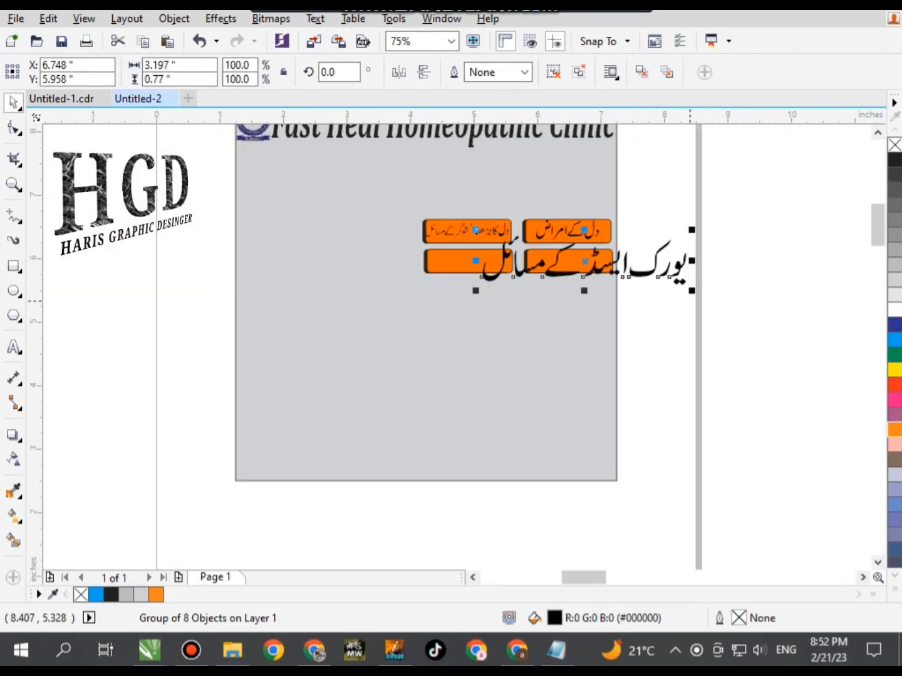
click(687, 291)
click(679, 281)
mouse_move(690, 292)
mouse_down()
mouse_move(569, 261)
mouse_move(567, 250)
mouse_move(700, 292)
mouse_up()
scroll(569, 259, up, 2)
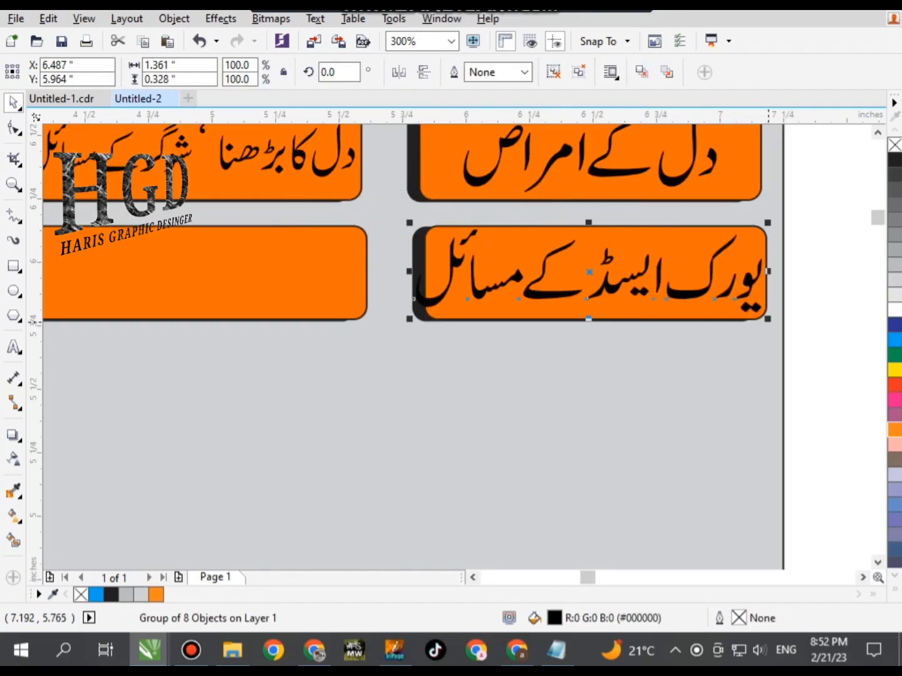
Reduce "یورک ایسڈ کے مسائل" to about 1.2 by 0.29 inches and centre it inside its orange button.
drag(768, 318, 710, 305)
drag(636, 283, 673, 295)
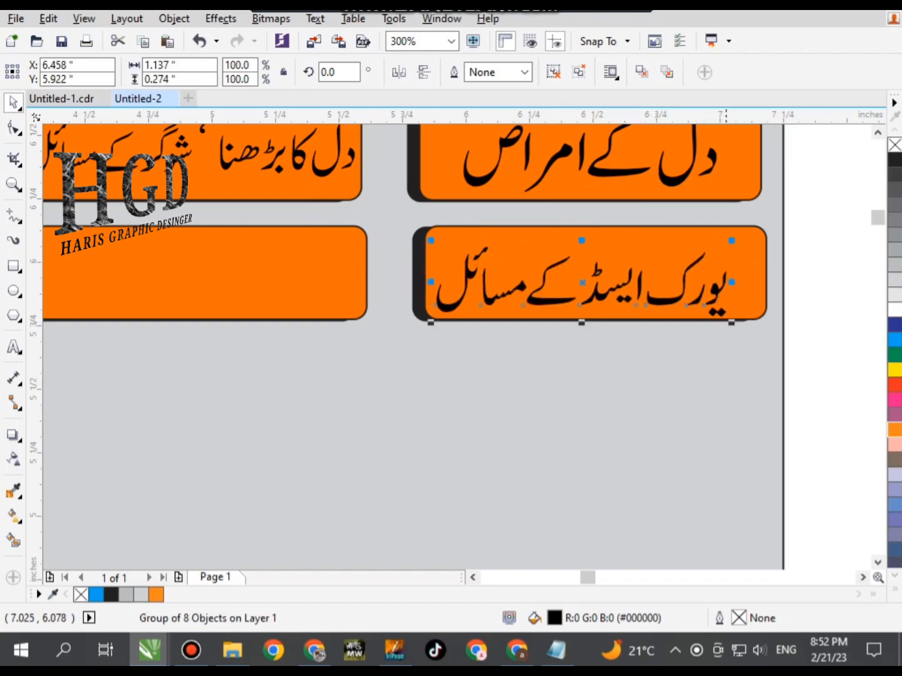
drag(729, 235, 747, 220)
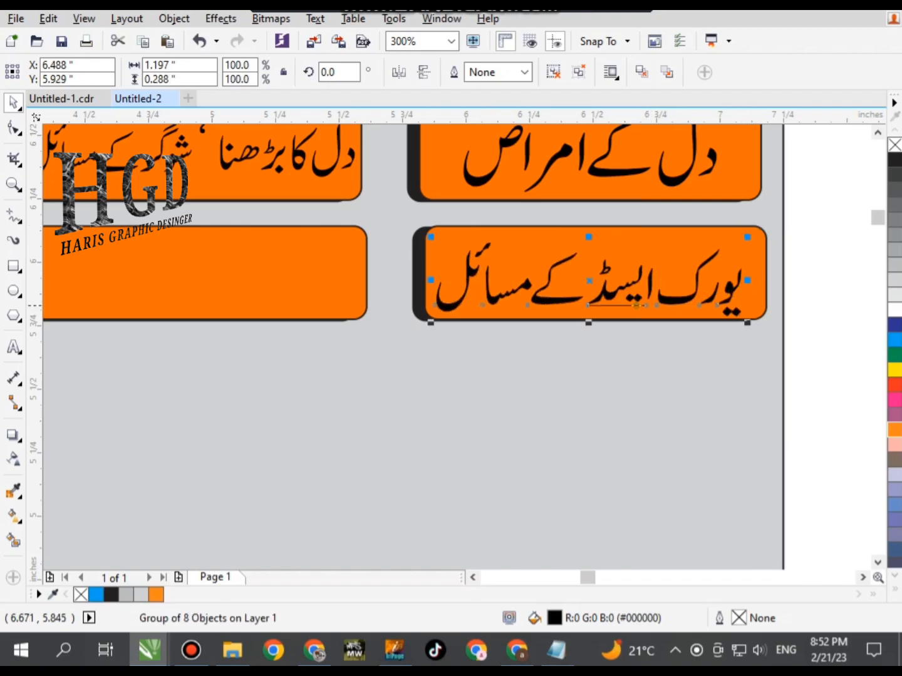
drag(623, 292, 623, 284)
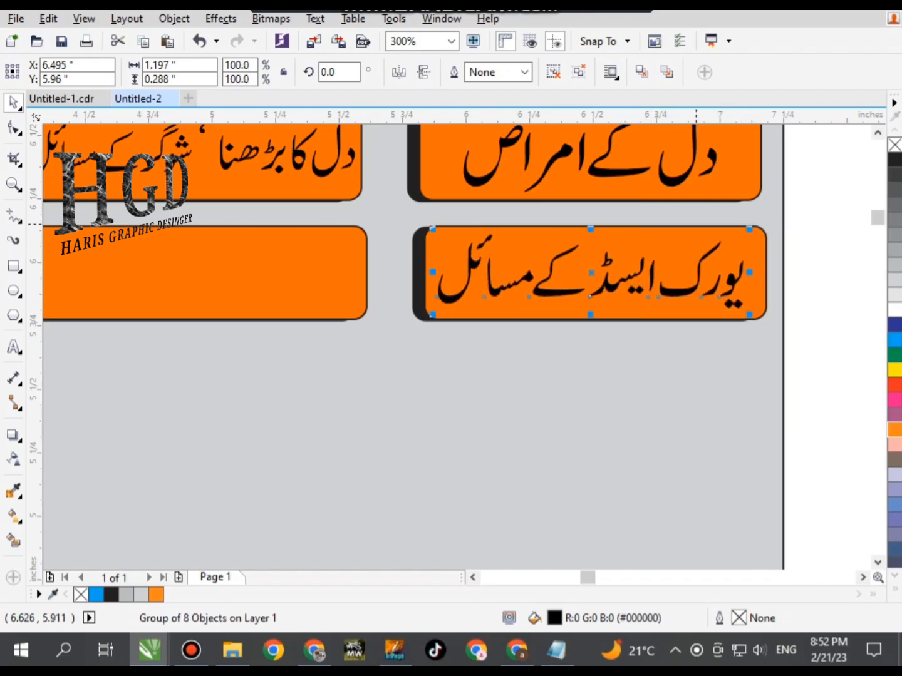
click(798, 199)
scroll(657, 228, down, 3)
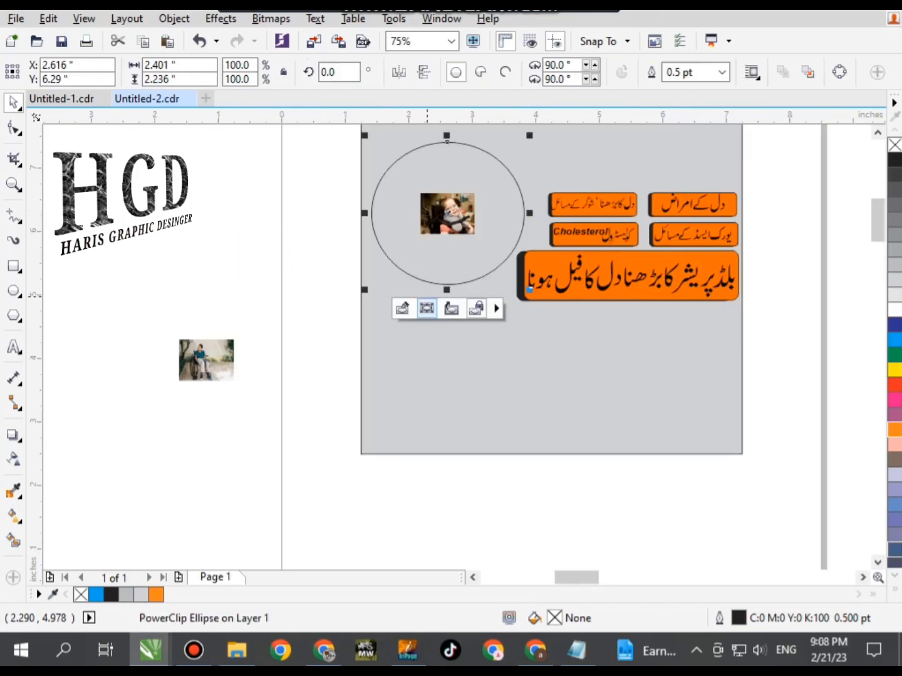
Enlarge the child's photo inside its circular PowerClip frame to about 3.05 by 2.29 inches, undoing the accidental move of the frame.
click(428, 306)
drag(482, 237, 412, 186)
drag(509, 256, 525, 275)
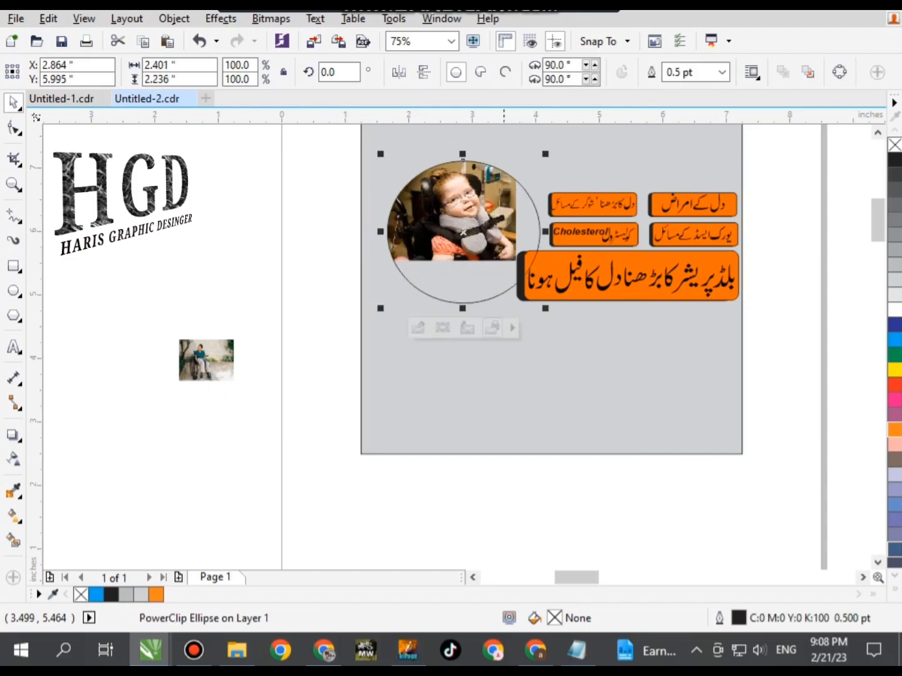
key(ctrl+z)
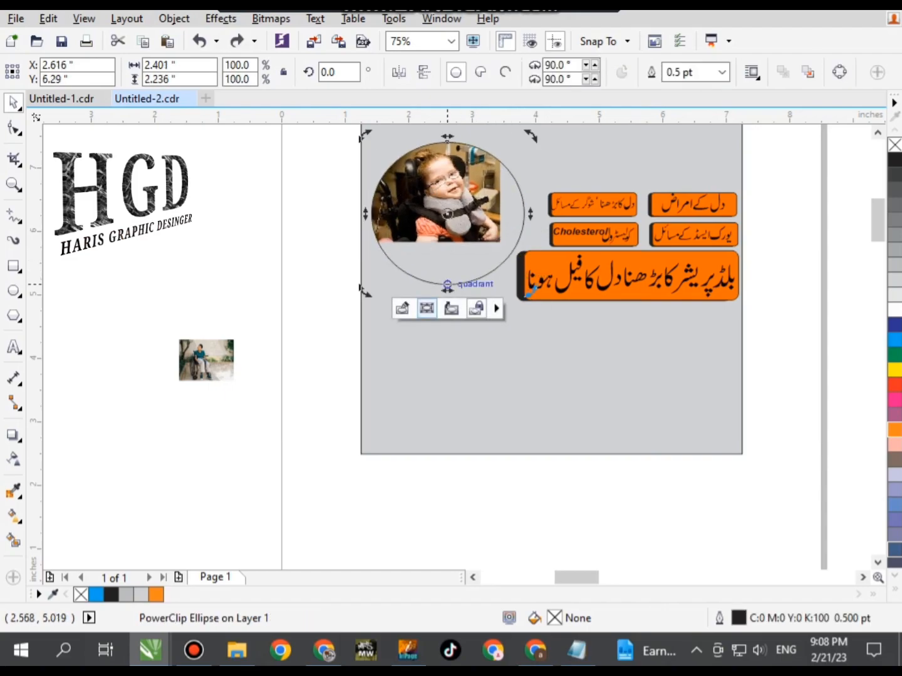
ctrl+click(487, 243)
drag(505, 247, 566, 291)
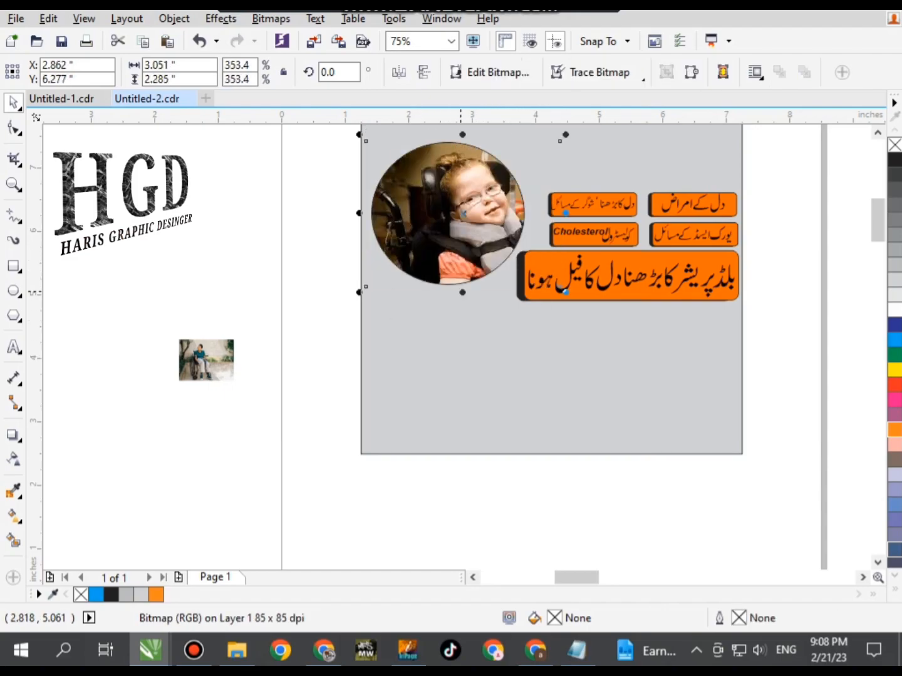
Adjust the height and position of the child's photo within its circular frame.
drag(462, 290, 462, 317)
drag(463, 226, 437, 209)
mouse_move(470, 255)
mouse_down()
mouse_move(477, 248)
mouse_move(472, 266)
mouse_up()
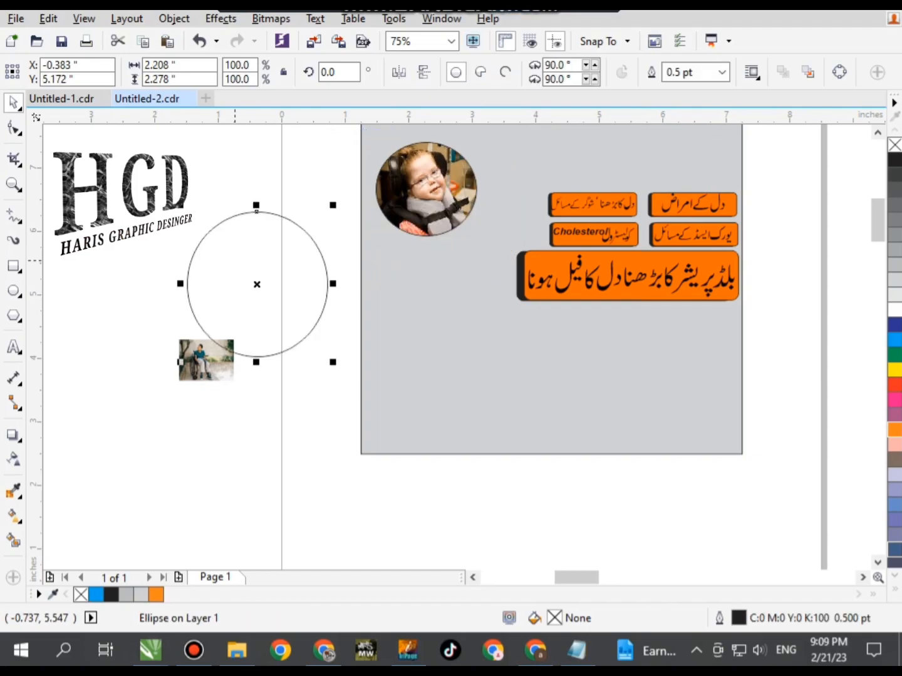
PowerClip the small photo of the person in a wheelchair inside the empty circle beside the page.
click(208, 364)
right_click(203, 364)
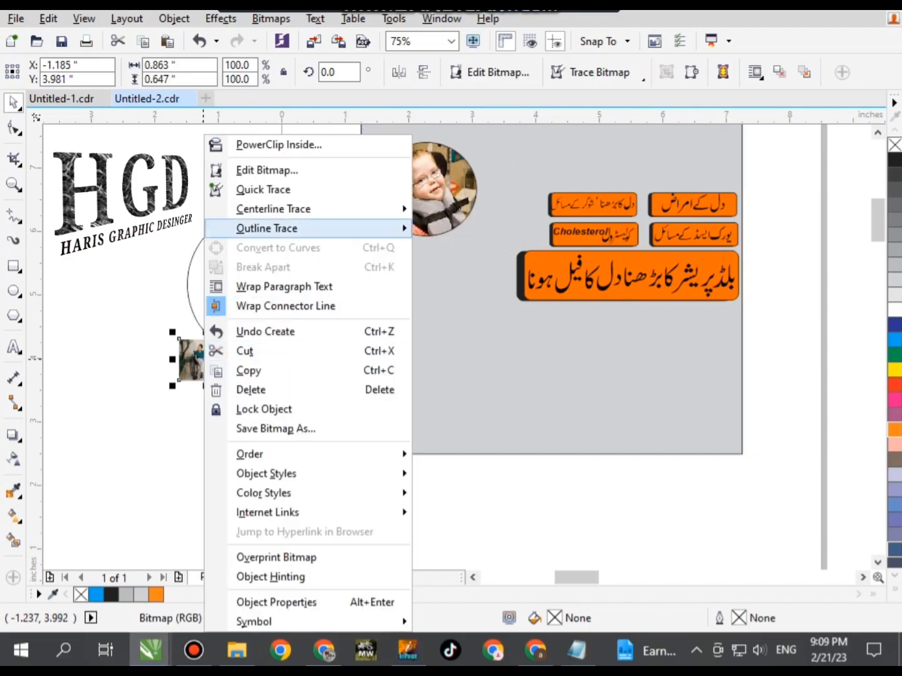
click(282, 143)
click(267, 275)
drag(240, 339, 324, 420)
Enlarge and reposition the wheelchair photo inside its circle so the whole seated figure fills the frame.
click(221, 410)
drag(309, 355, 358, 392)
drag(196, 269, 87, 189)
drag(221, 289, 276, 329)
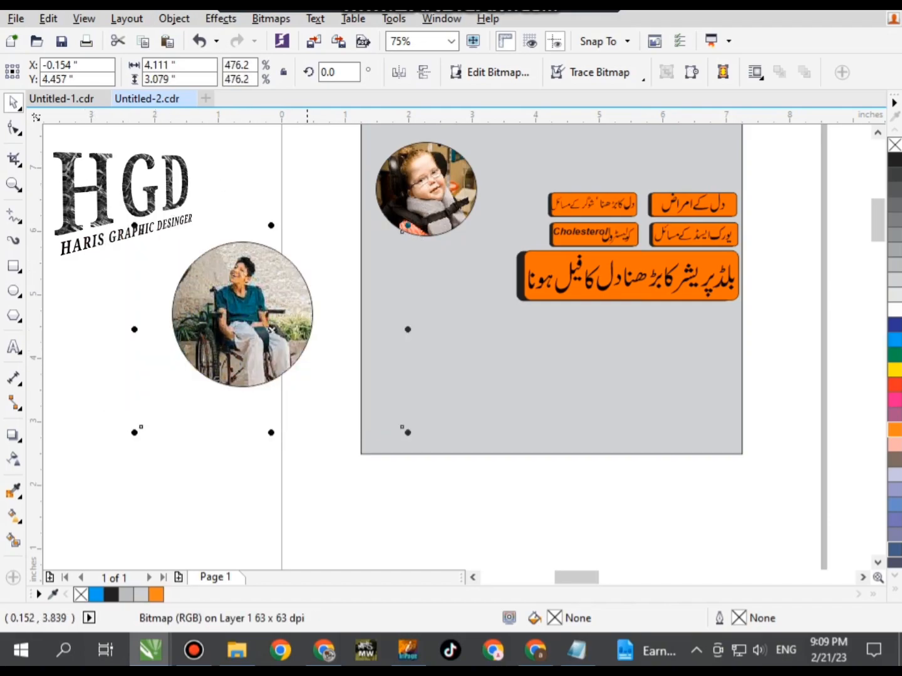
drag(408, 432, 356, 389)
drag(252, 350, 262, 349)
click(214, 404)
Shrink the circular wheelchair photo to about 1.06 by 1.1 inches and place it between the child's photo and the orange buttons.
click(252, 287)
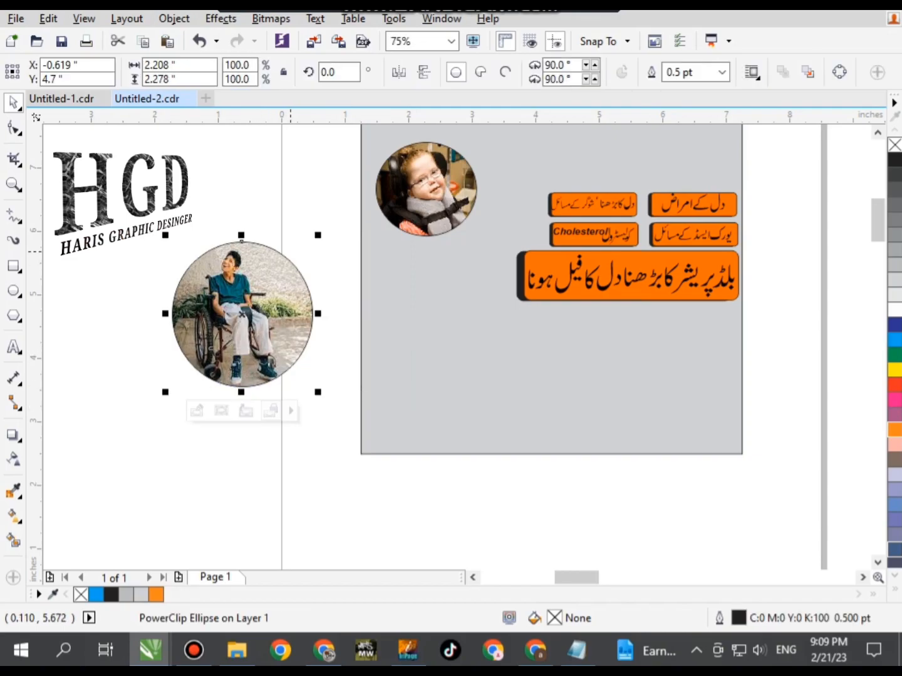
drag(321, 234, 290, 273)
drag(230, 354, 505, 205)
drag(553, 245, 495, 304)
click(426, 188)
click(503, 205)
drag(502, 204, 522, 227)
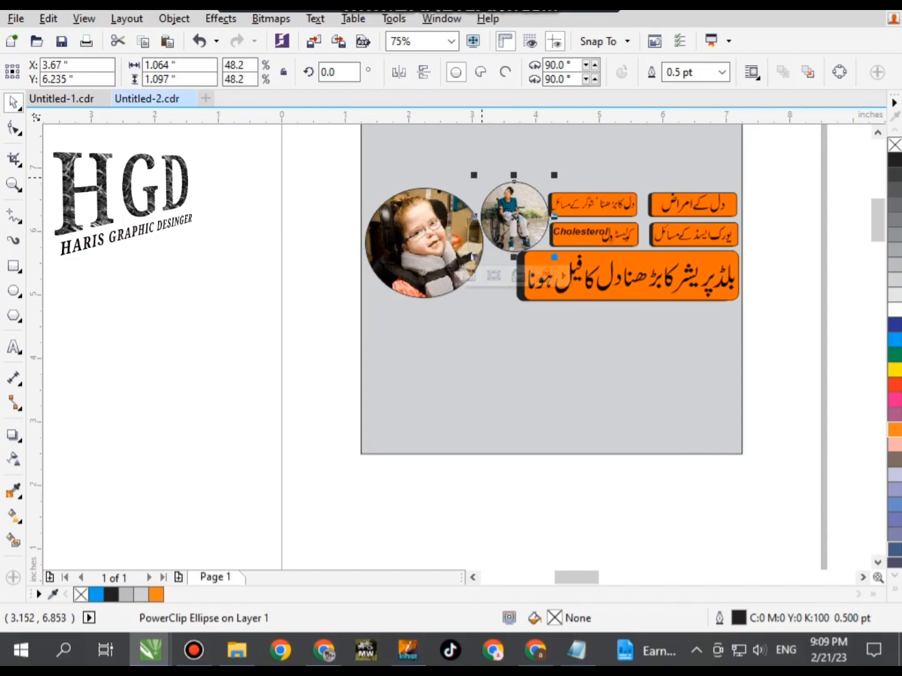
Enlarge the line "دل کا بڑھنا ، شوگر کے مسائل" to span the large lower-right orange button.
scroll(482, 178, down, 1)
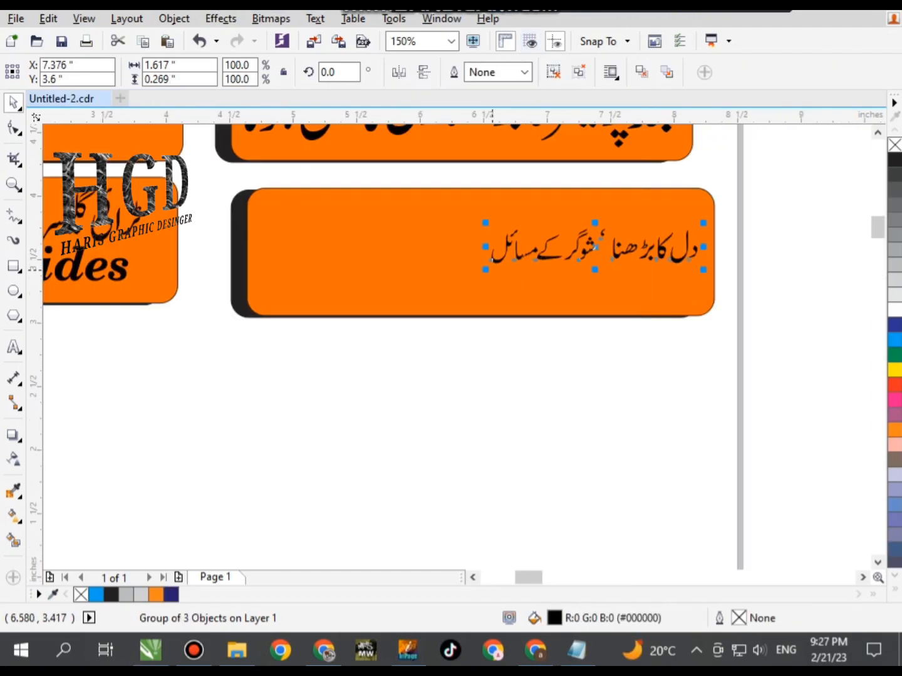
drag(493, 268, 375, 263)
drag(638, 284, 701, 341)
click(457, 341)
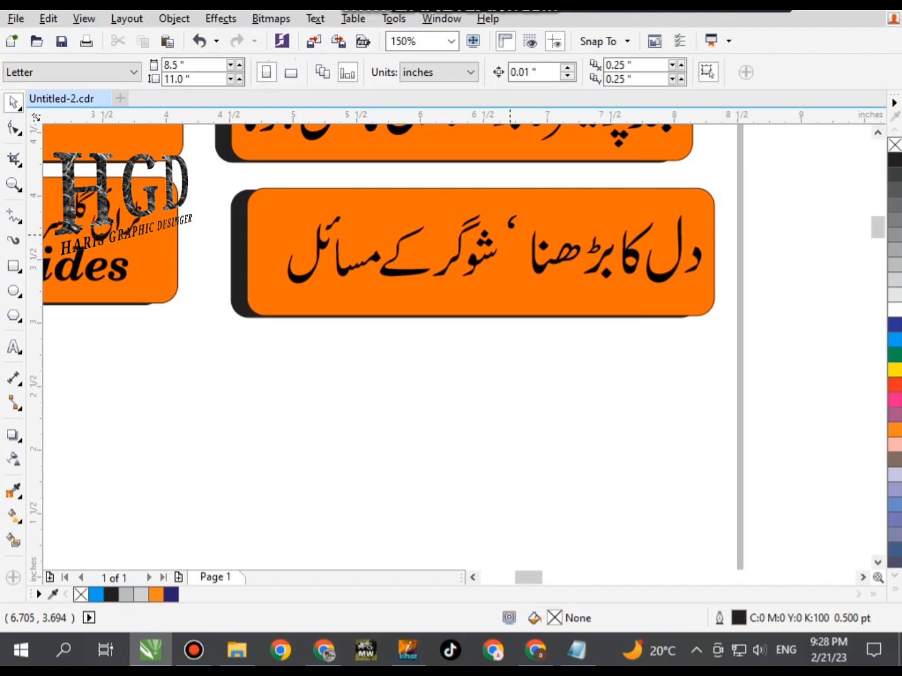
Ungroup the enlarged Urdu line and lower its comma between the two phrases.
click(512, 225)
click(553, 72)
click(533, 176)
click(512, 223)
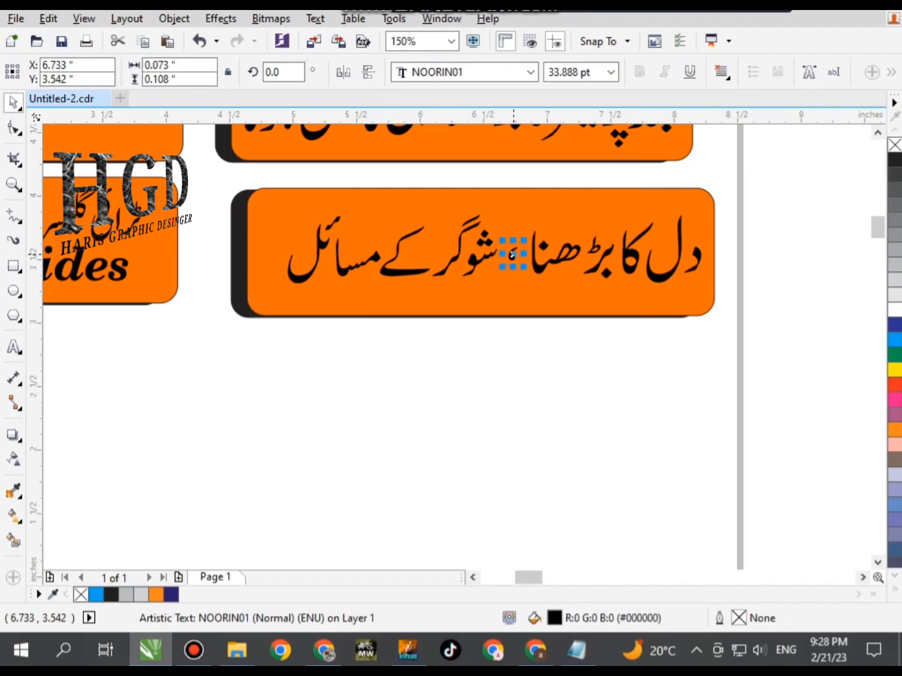
Group the four large orange buttons together with their Urdu texts.
scroll(516, 334, down, 4)
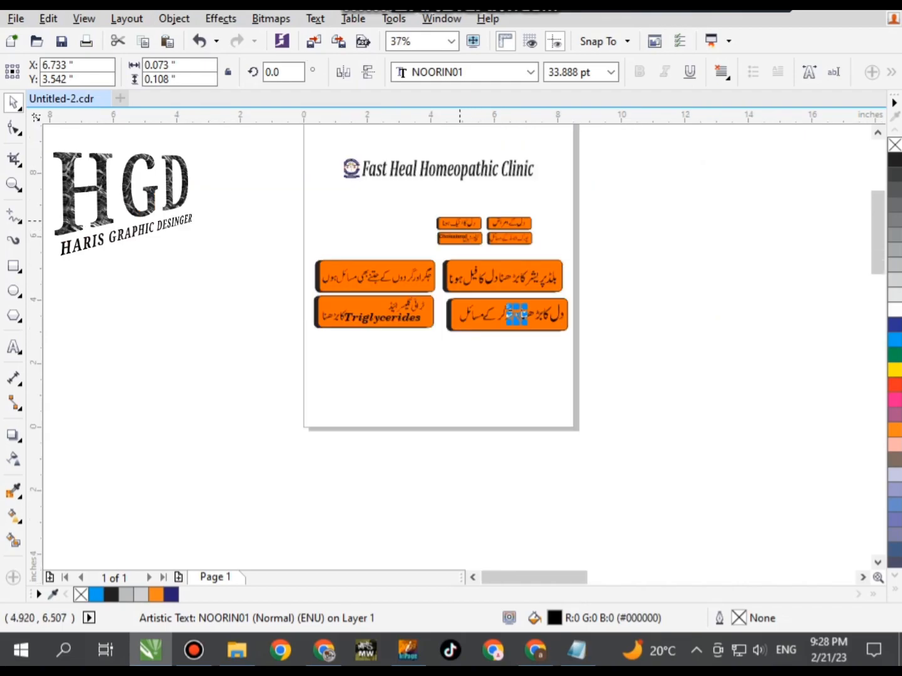
scroll(460, 221, up, 2)
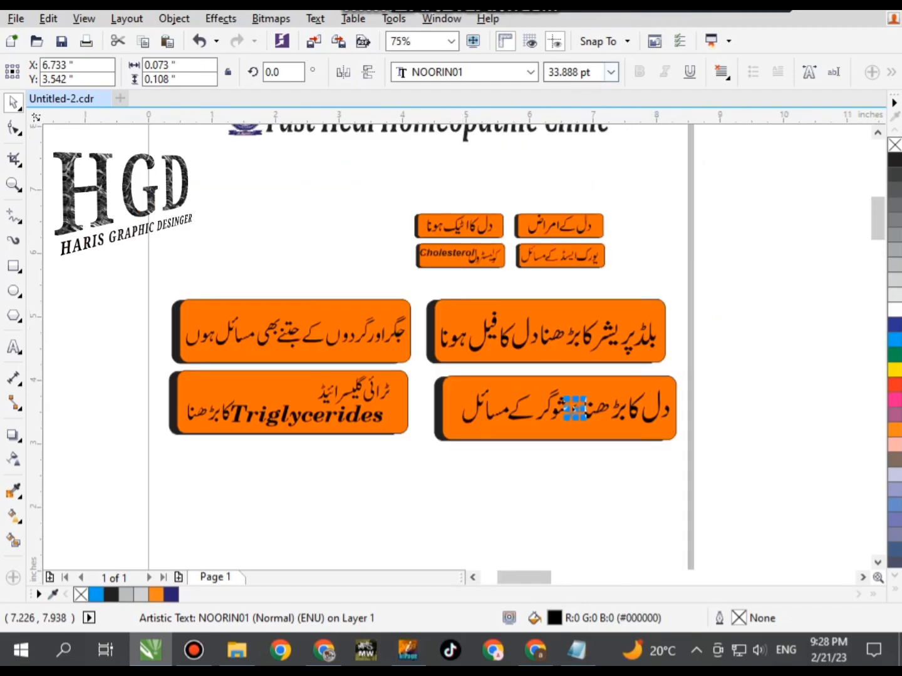
click(707, 256)
drag(149, 262, 782, 483)
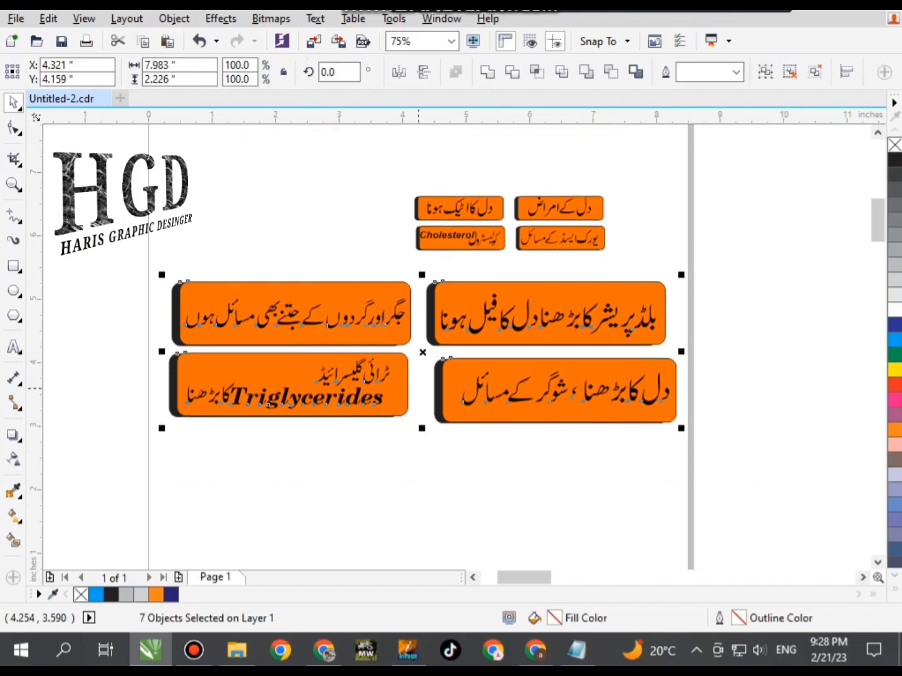
key(ctrl+g)
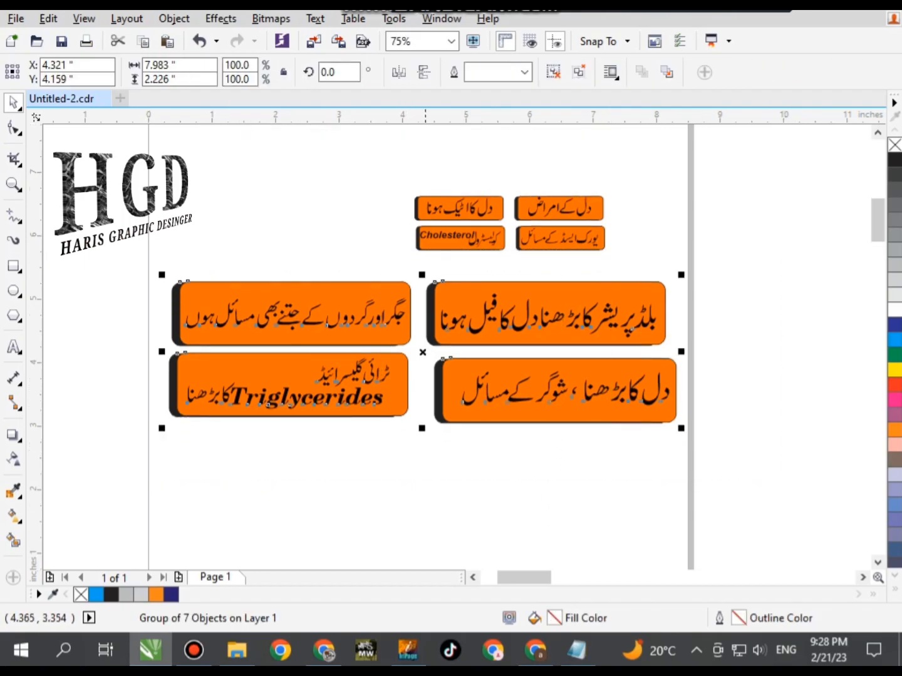
key(Escape)
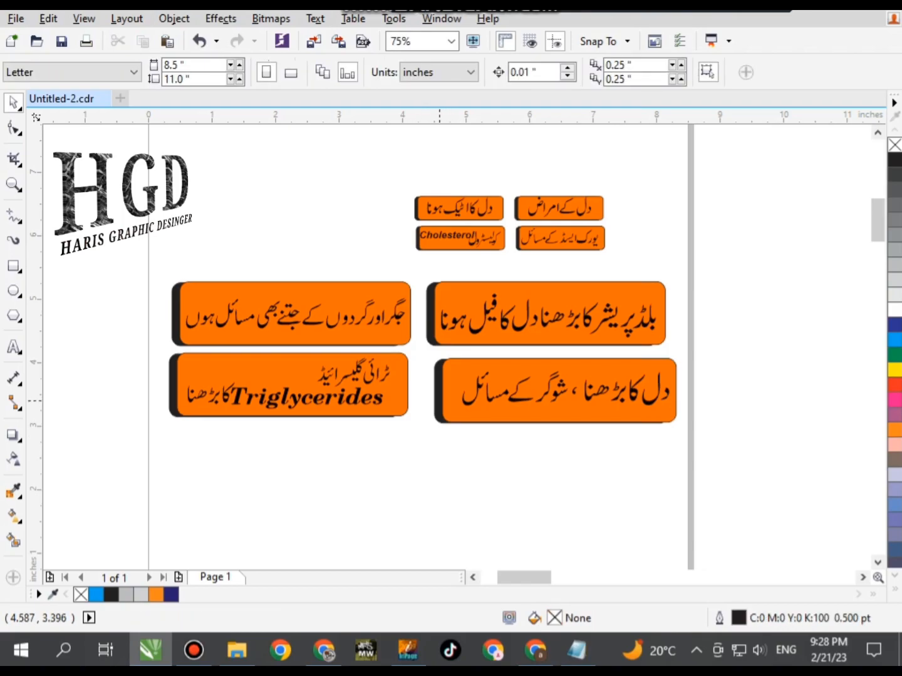
Move the small "دل کا اٹیک ہونا" button above the large upper-left orange button and enlarge it to about 2.43 by 0.65 inches.
scroll(440, 401, up, 2)
drag(439, 400, 439, 394)
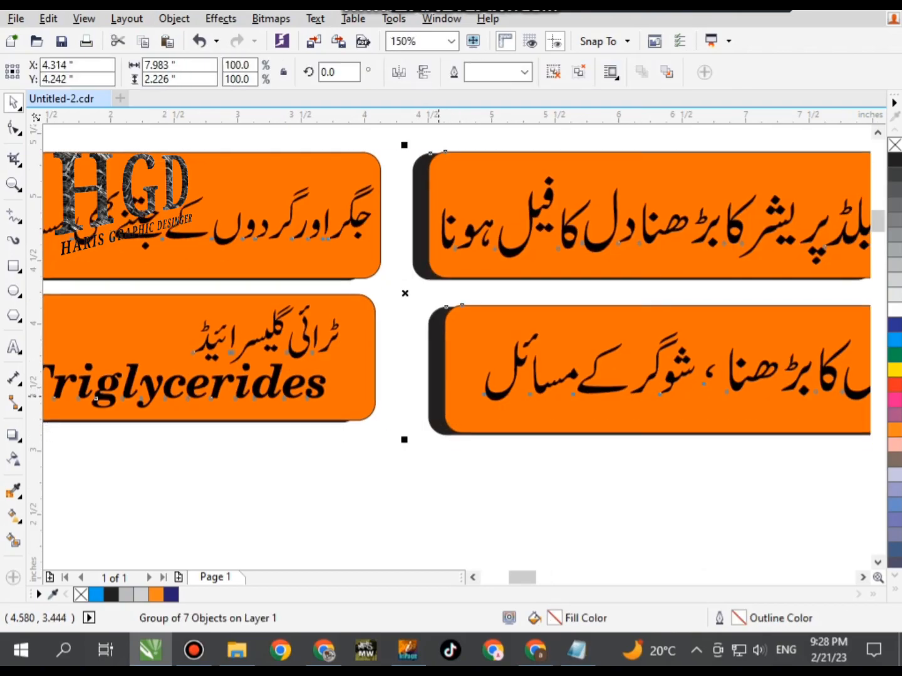
scroll(437, 410, down, 4)
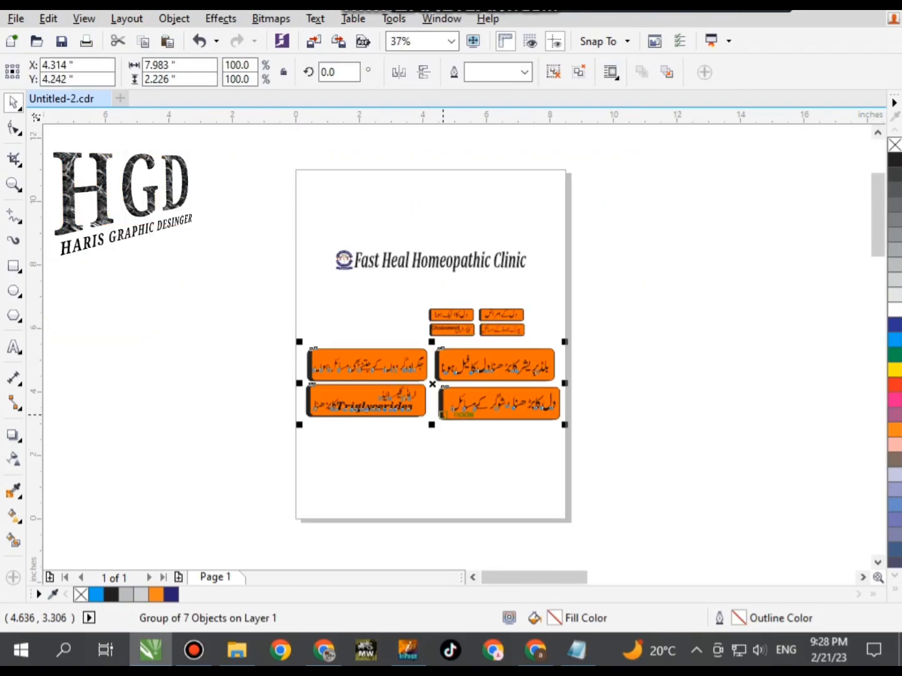
key(Escape)
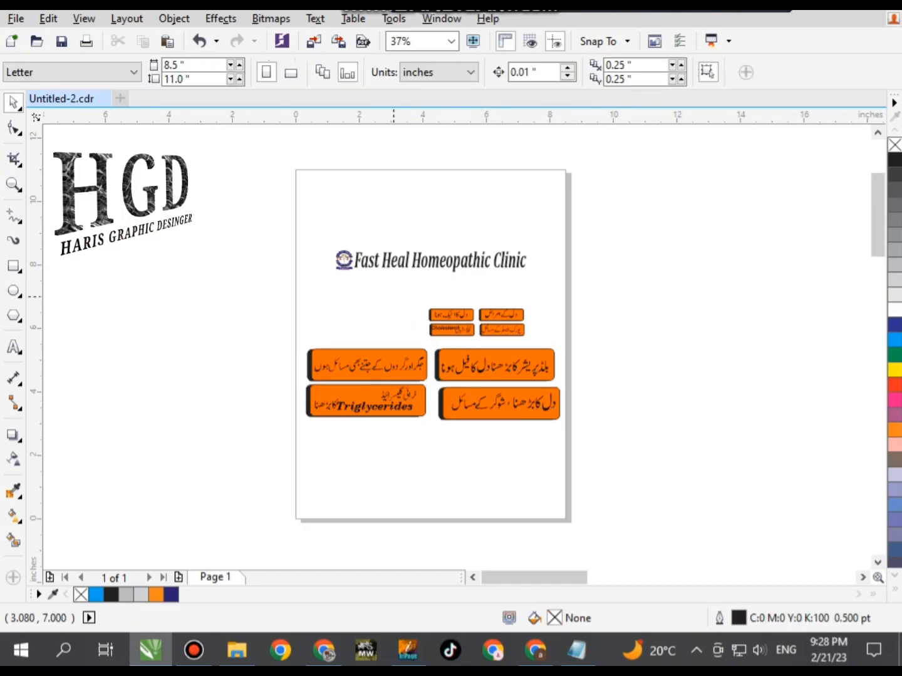
drag(486, 324, 421, 319)
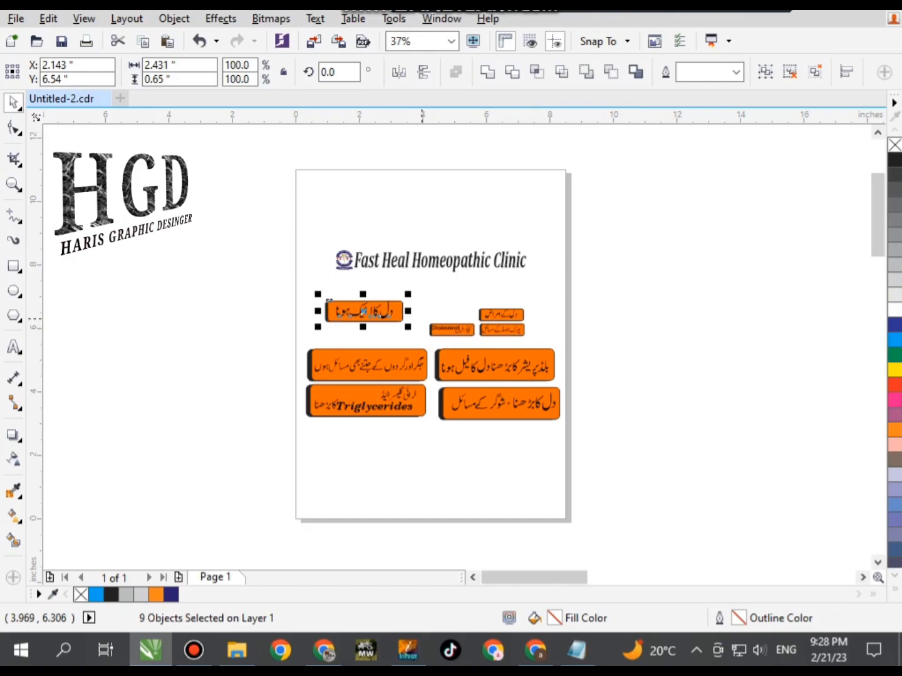
Place the small Cholesterol button directly below the enlarged "دل کا اٹیک ہونا" button and scale it to about 2.28 by 0.61 inches.
drag(481, 347, 511, 368)
scroll(351, 330, up, 2)
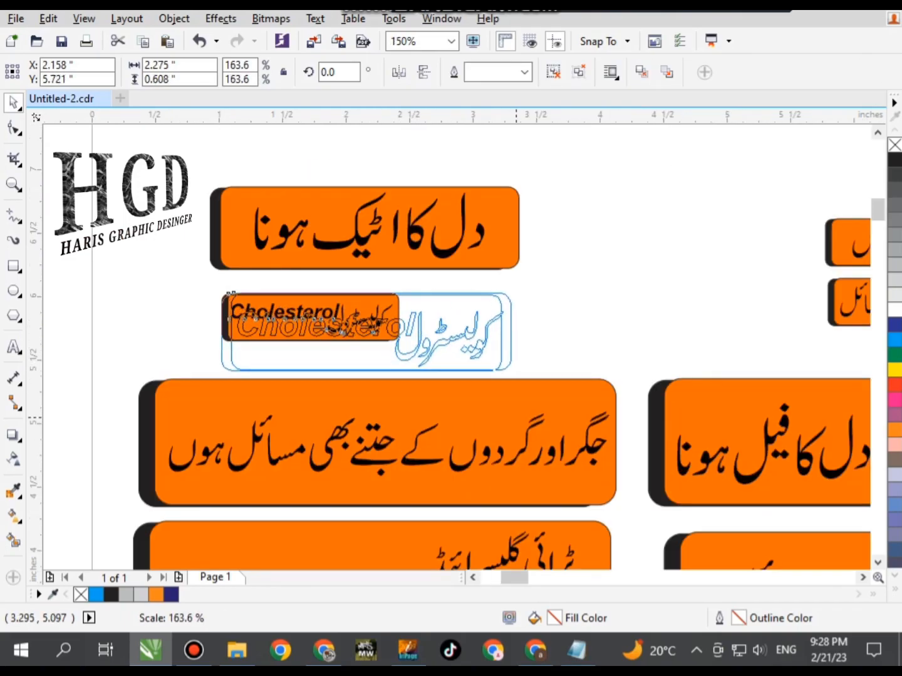
drag(511, 410, 511, 409)
mouse_move(427, 356)
mouse_down()
mouse_move(415, 344)
mouse_move(415, 357)
mouse_up()
scroll(414, 263, down, 2)
scroll(547, 235, up, 2)
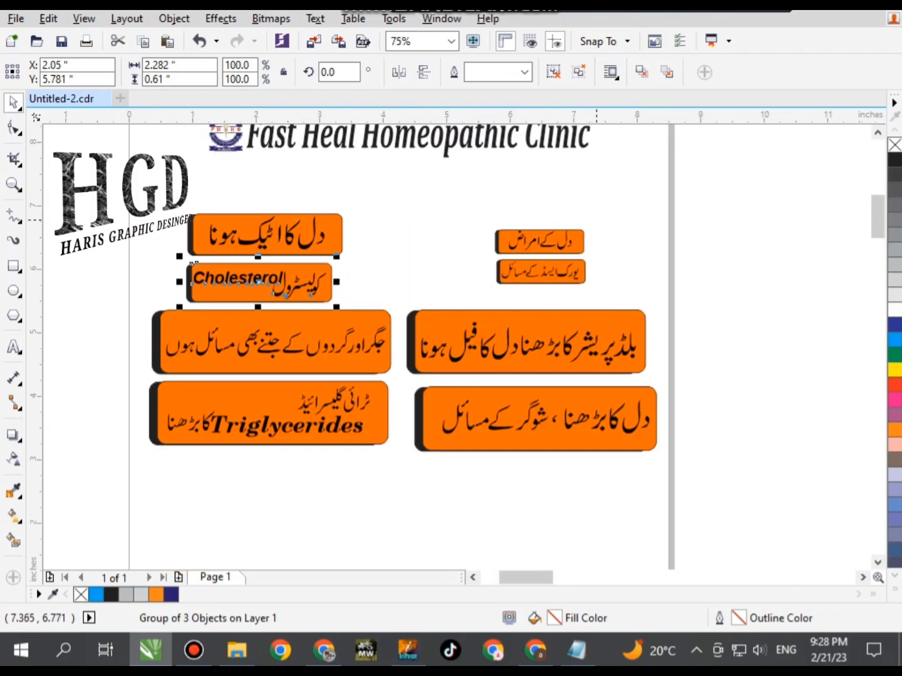
Move the two remaining small orange buttons up above the large right-hand buttons and enlarge them together to about 2.62 by 1.56 inches.
drag(479, 218, 482, 219)
drag(533, 244, 494, 217)
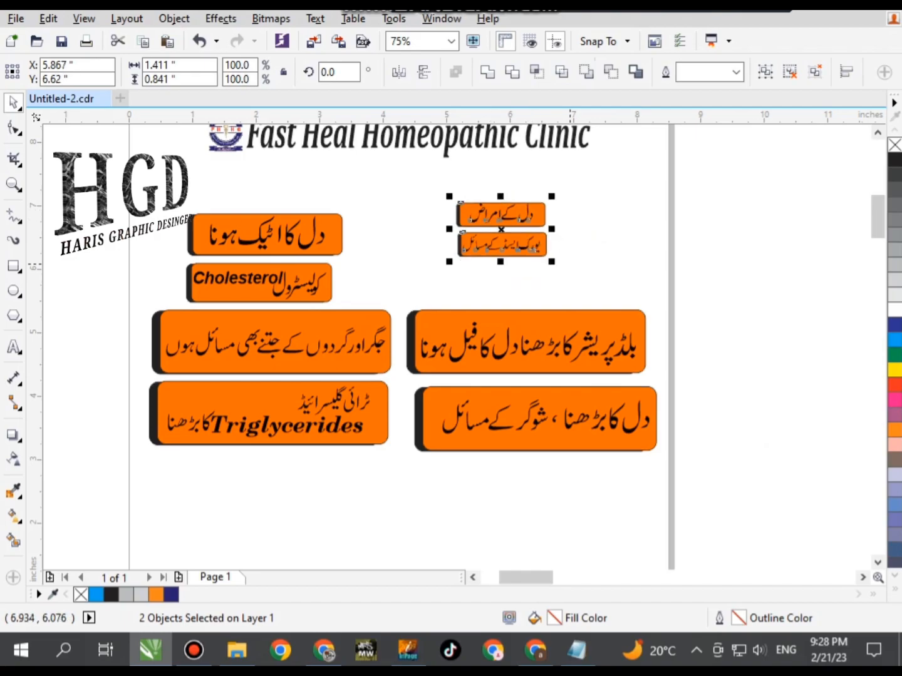
drag(552, 262, 628, 345)
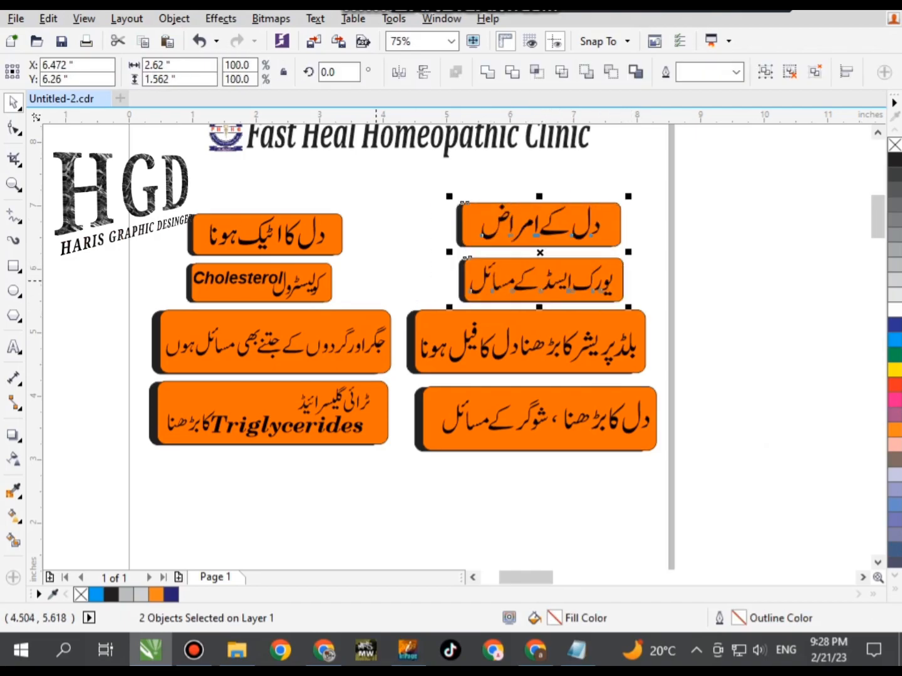
Align the four newly enlarged buttons on a common horizontal centre line.
drag(360, 197, 180, 306)
key(e)
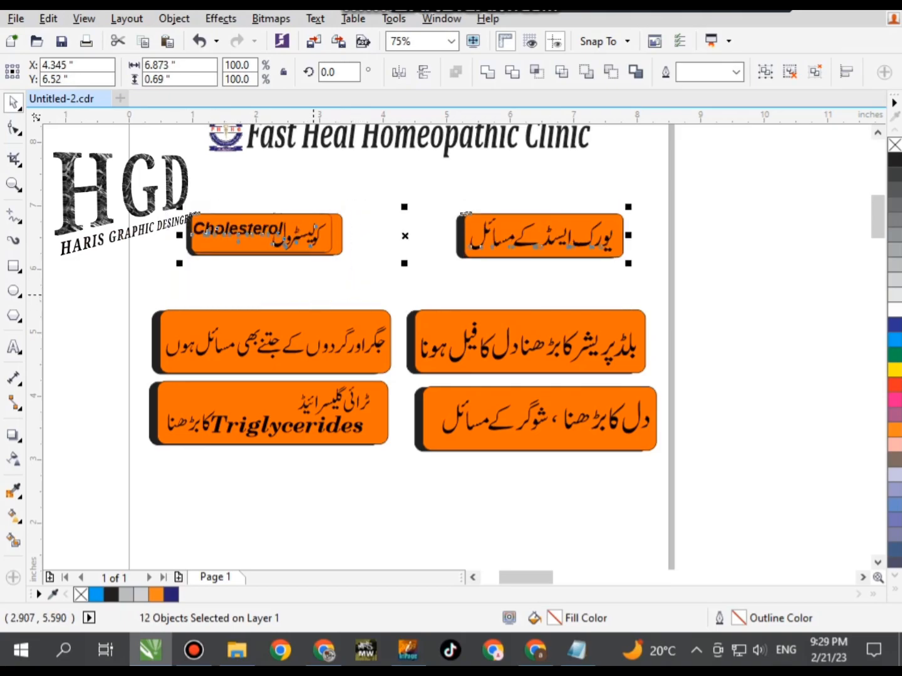